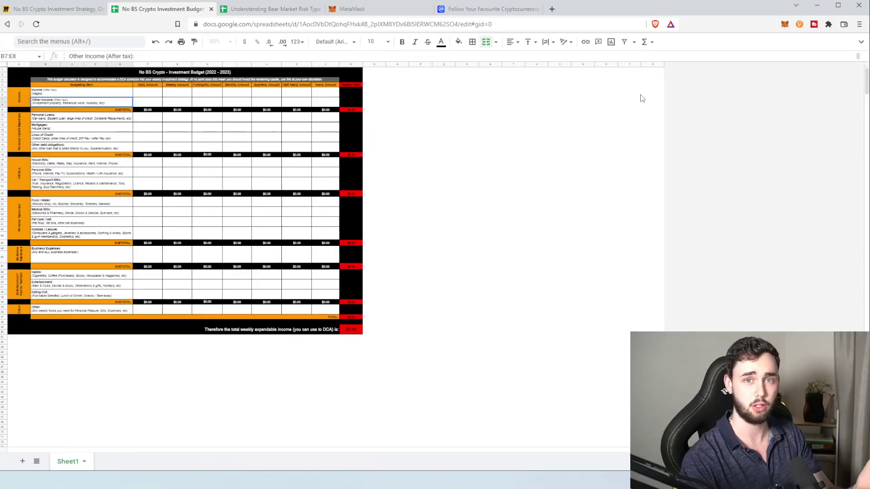
- Zoom the budget sheet to 75%
click(413, 156)
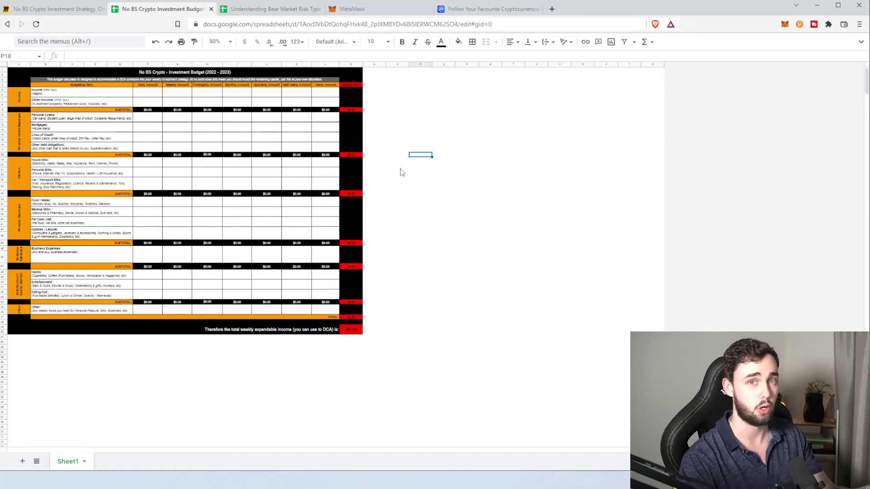
click(59, 85)
click(227, 41)
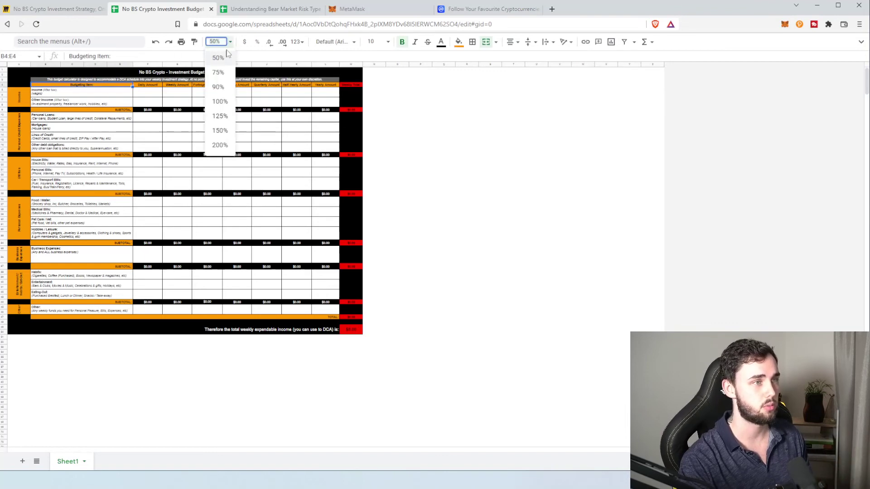
click(218, 72)
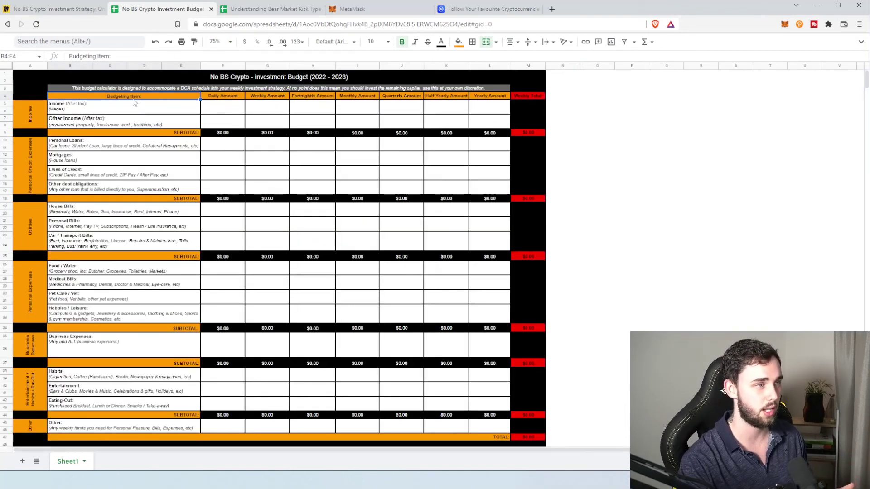
- Select the budgeting item descriptions, including Personal Loans and Car / Transport Bills
drag(131, 108, 132, 429)
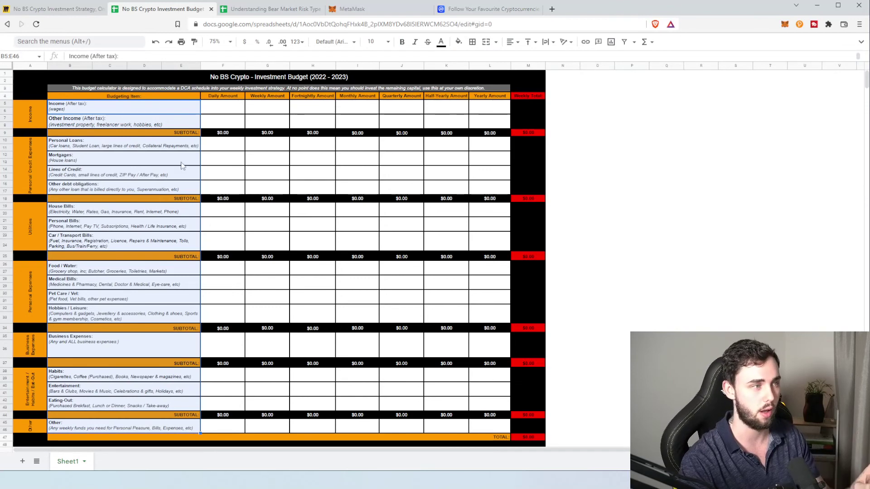
click(136, 113)
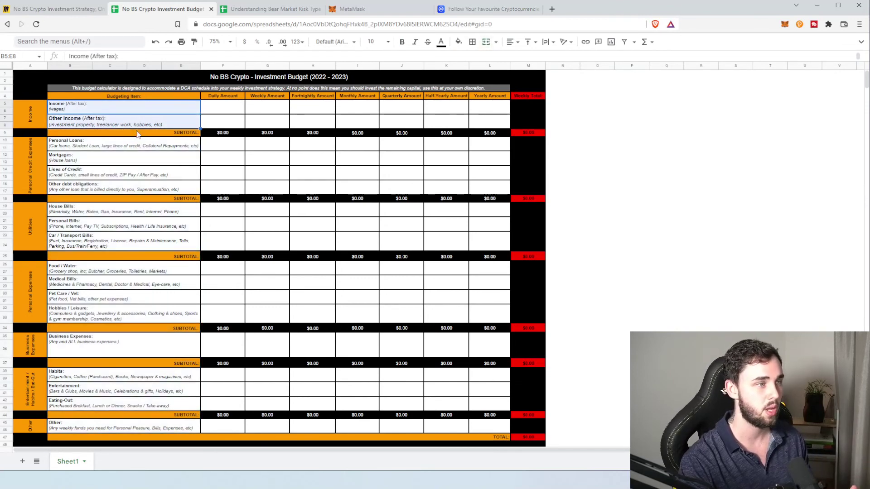
click(138, 147)
drag(138, 147, 126, 426)
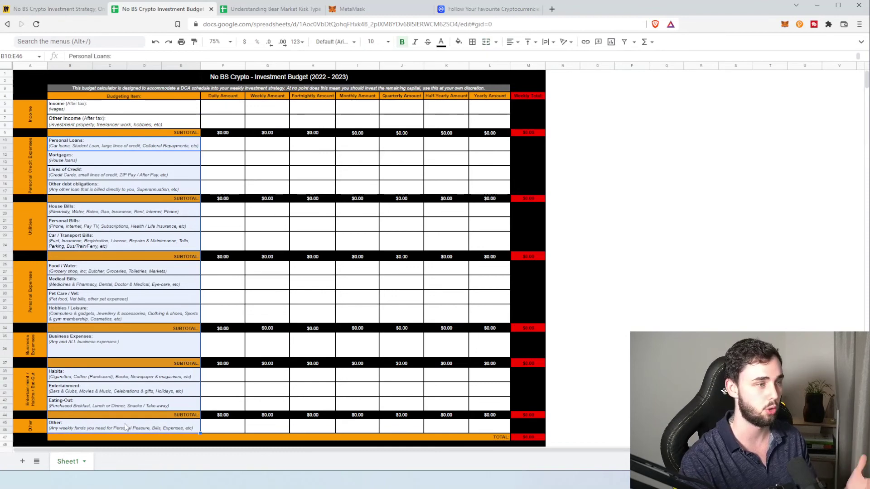
click(128, 240)
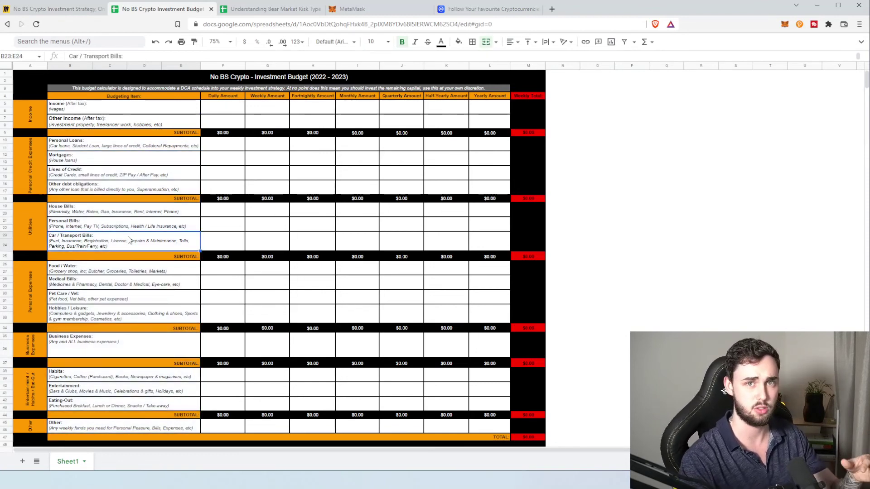
- Review the Daily-to-Yearly amount headers and the Income amount cells
drag(228, 101, 490, 98)
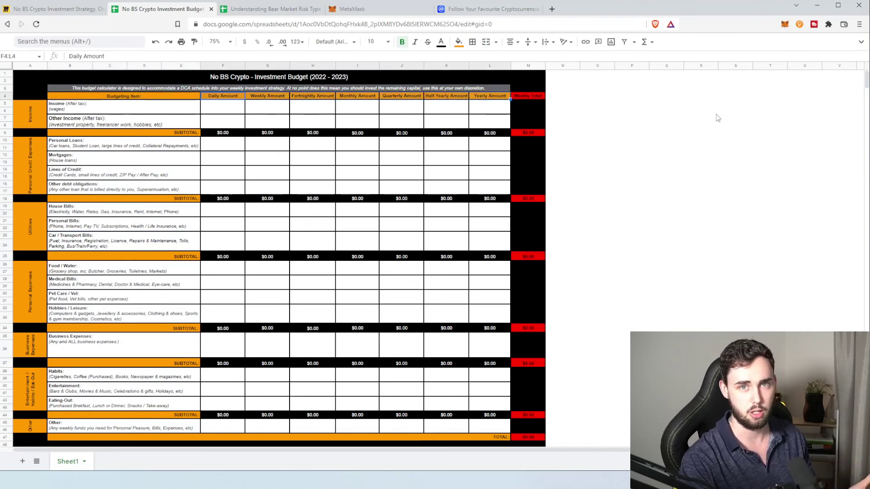
click(449, 99)
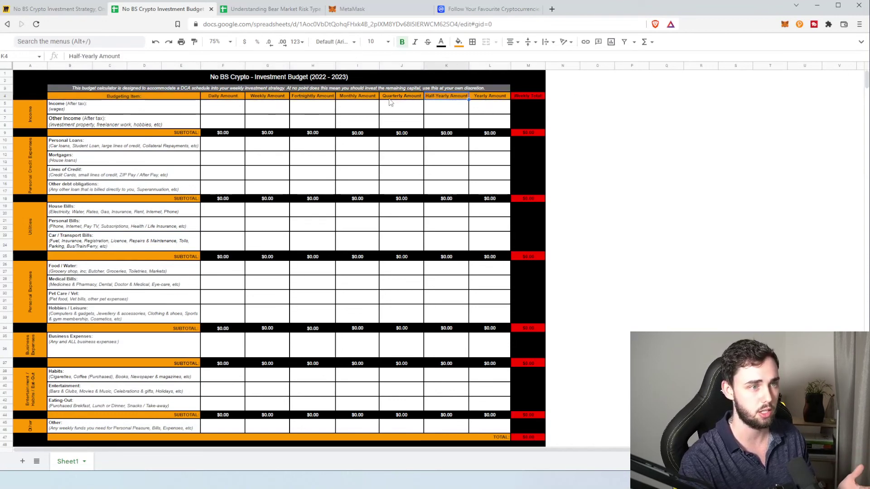
click(391, 100)
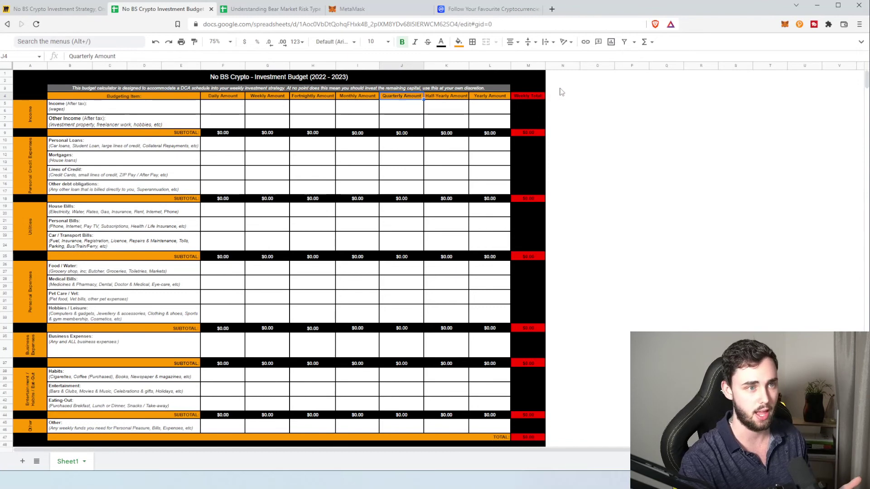
click(488, 99)
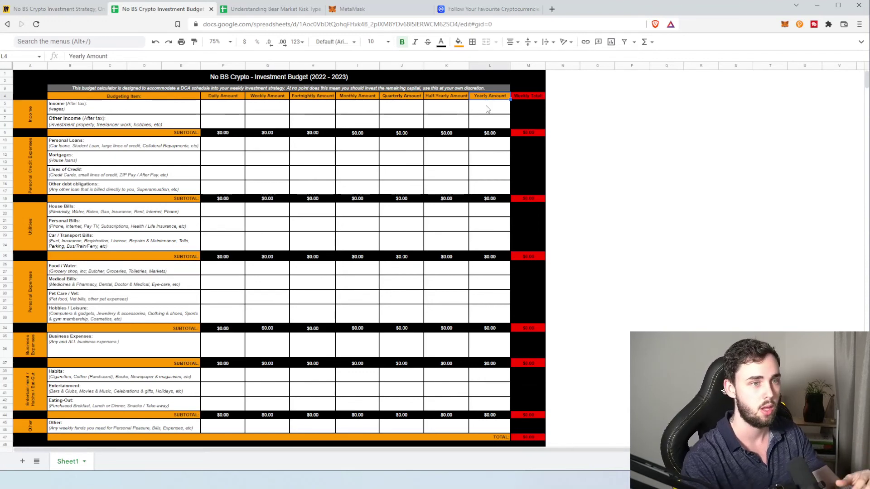
click(487, 109)
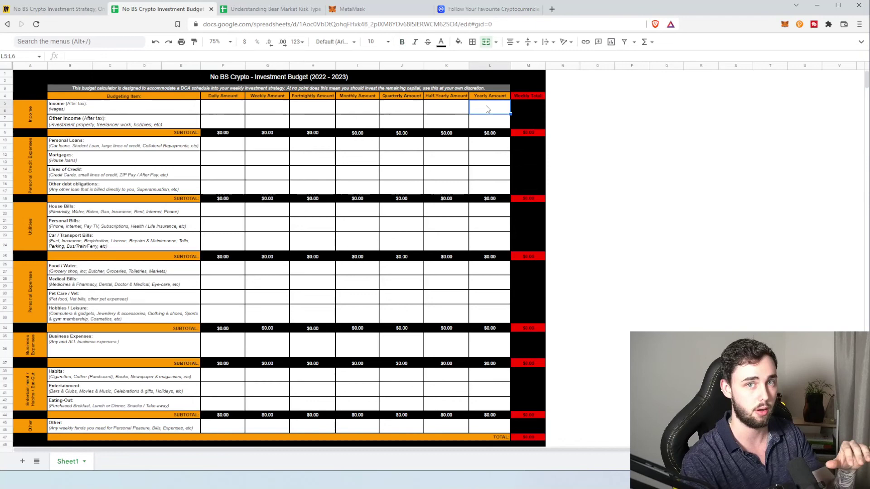
click(230, 114)
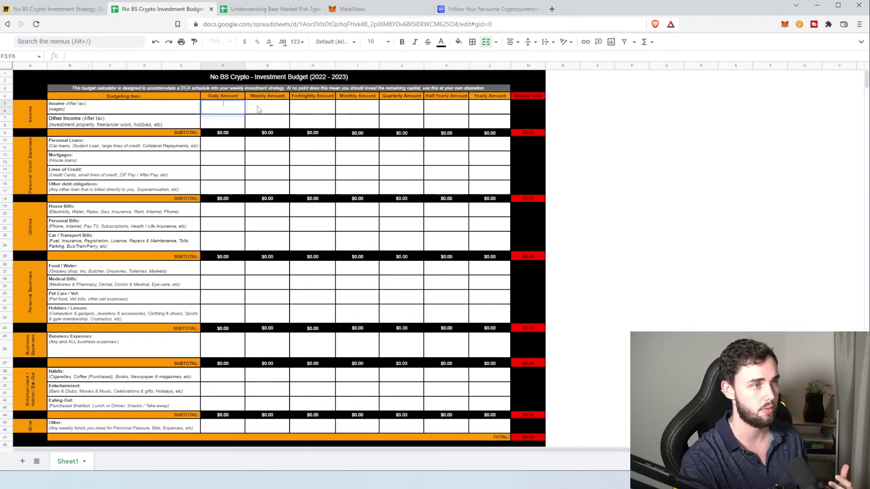
key(Right)
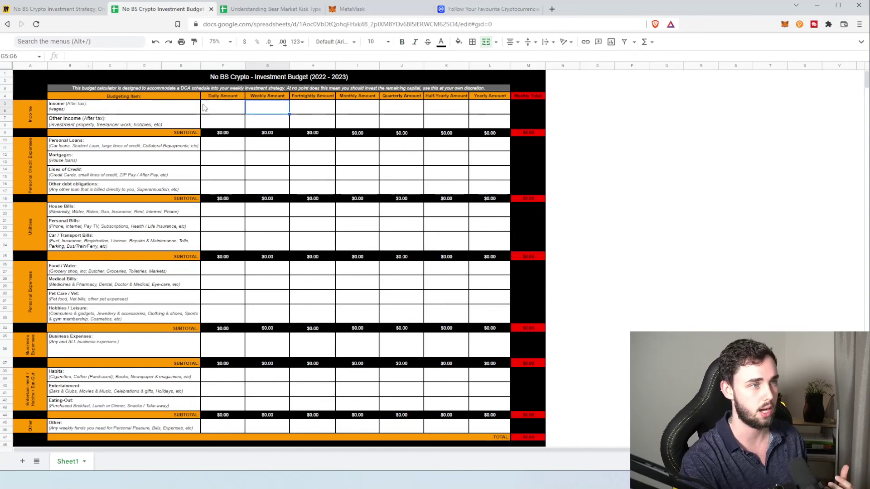
click(31, 126)
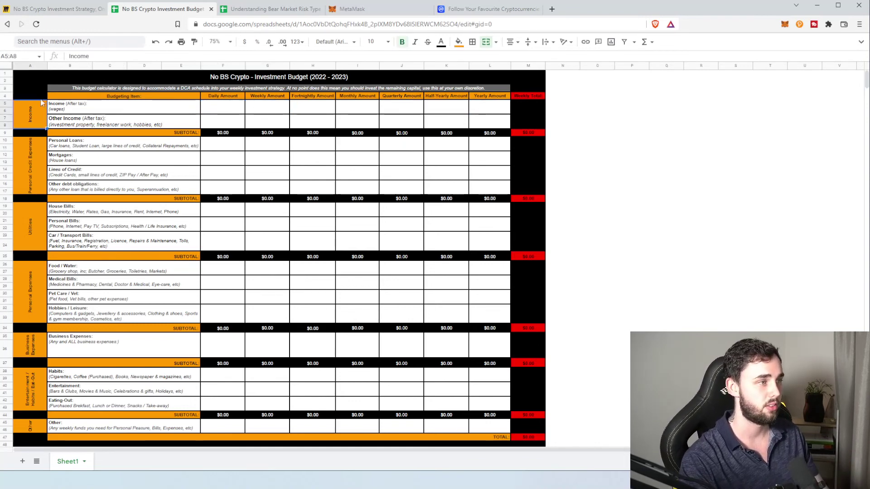
- Set the sheet zoom to 100%
click(222, 41)
click(231, 101)
click(169, 440)
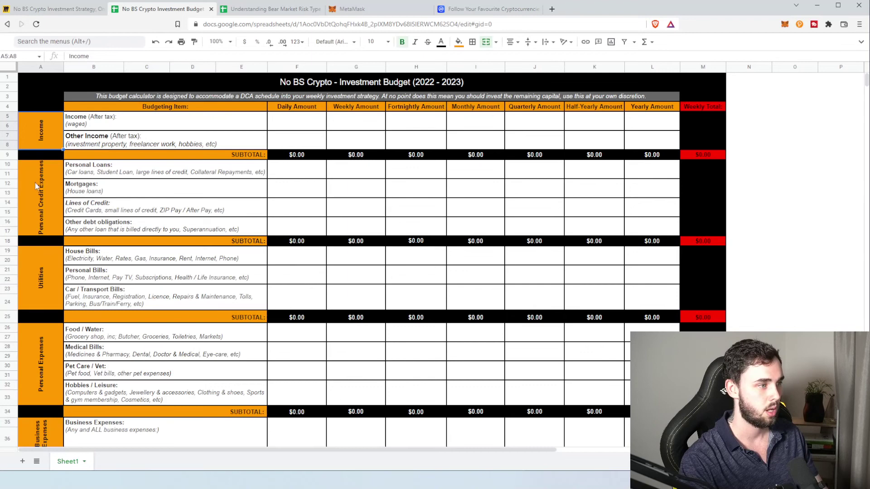
- Scroll down through the Personal Credit Expenses, Utilities and Personal Expenses sections
scroll(45, 191, down, 1)
click(57, 195)
scroll(57, 195, down, 1)
scroll(57, 195, down, 1)
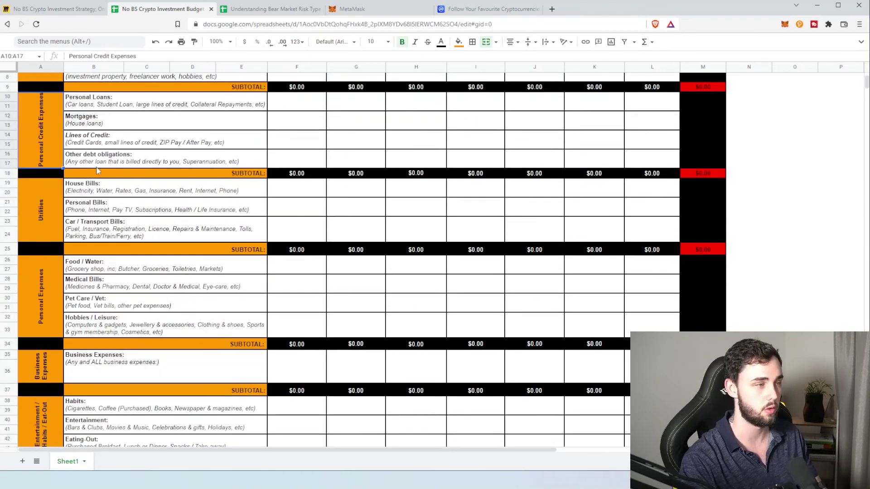
click(47, 209)
scroll(47, 208, down, 2)
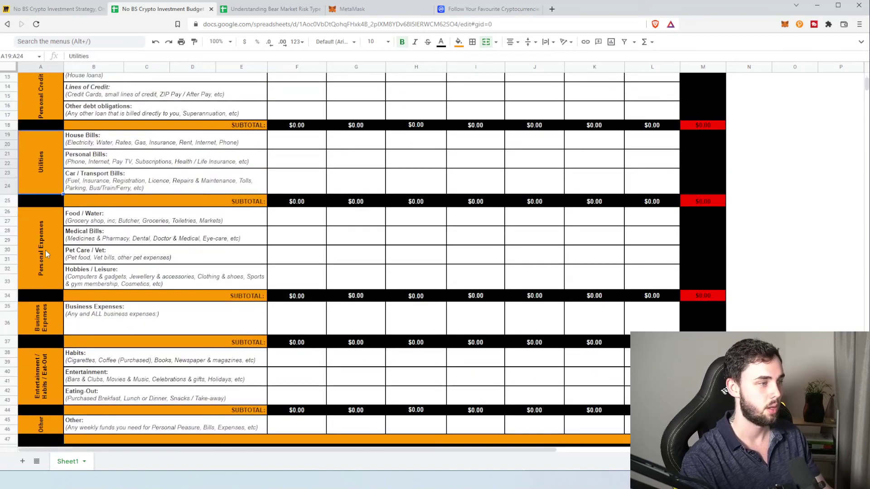
click(45, 251)
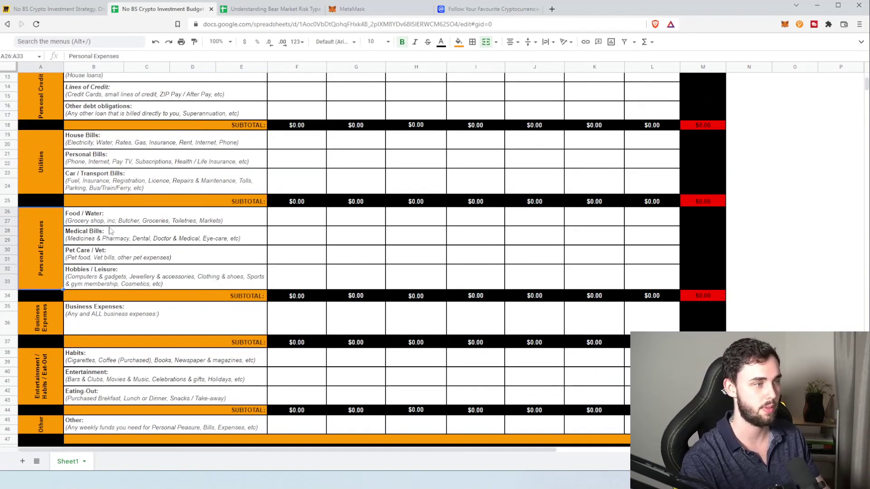
scroll(110, 231, down, 2)
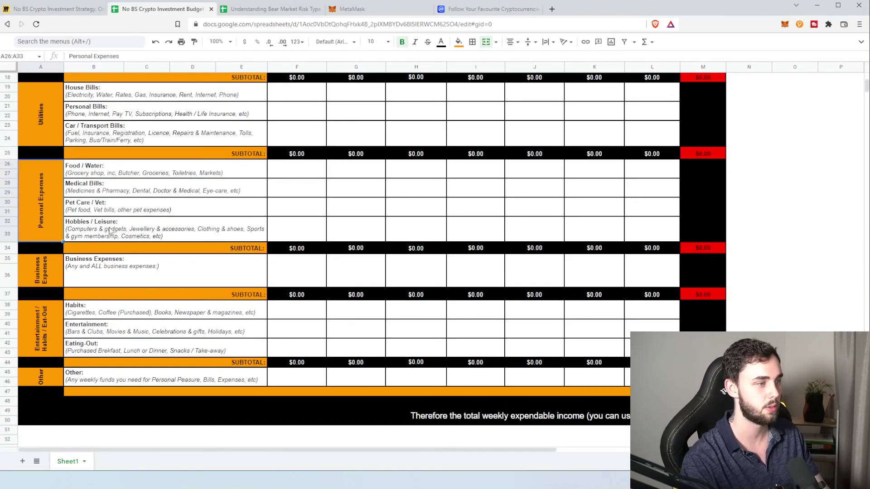
- Inspect the Business Expenses row and its daily, fortnightly and yearly amount cells
click(50, 277)
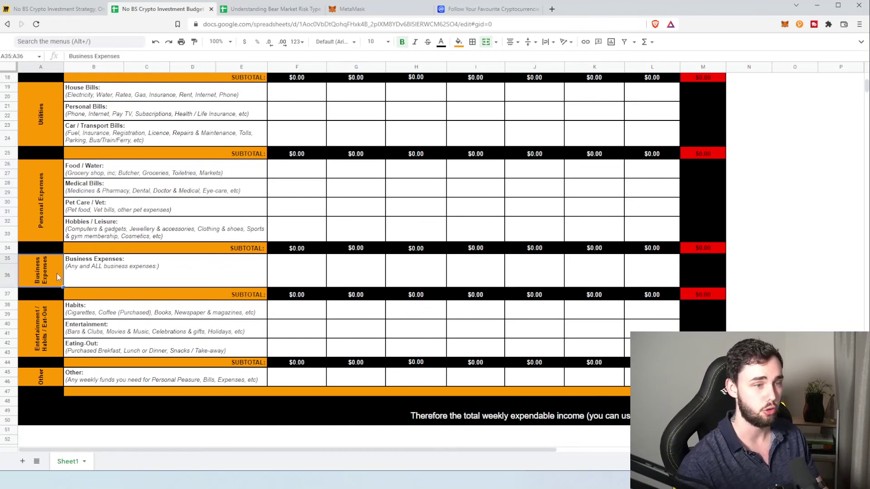
click(100, 271)
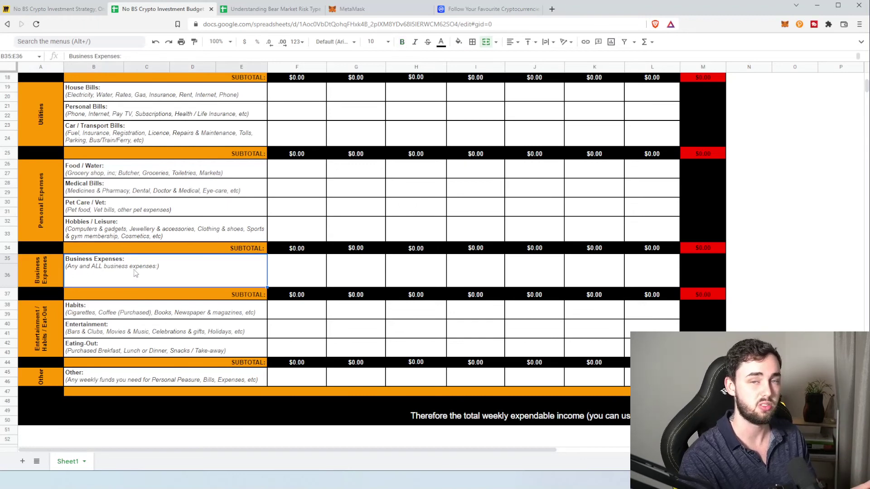
click(289, 266)
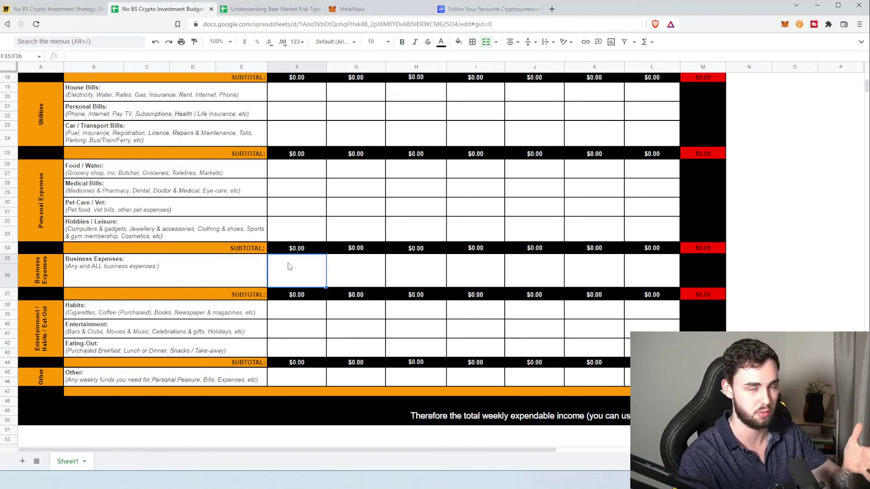
click(671, 273)
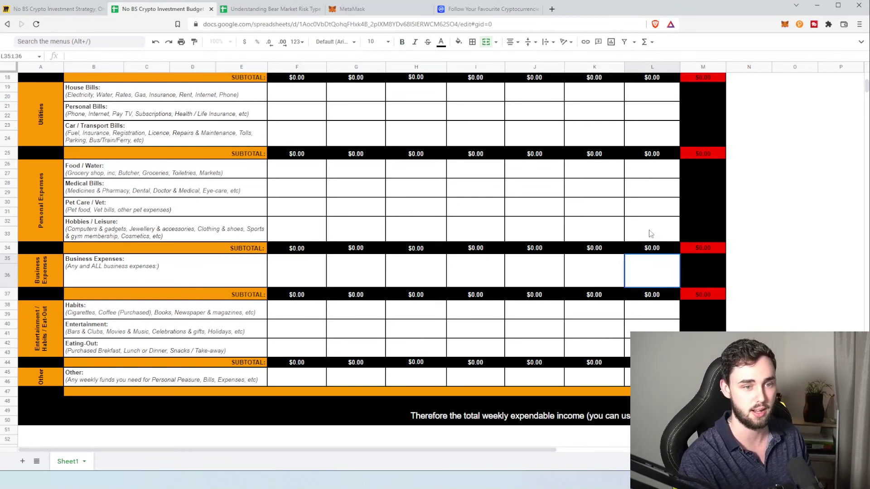
click(419, 272)
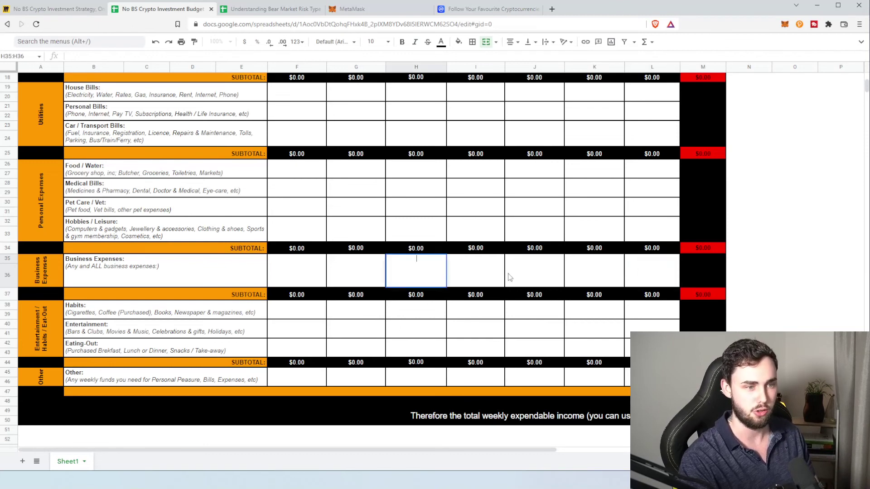
click(636, 280)
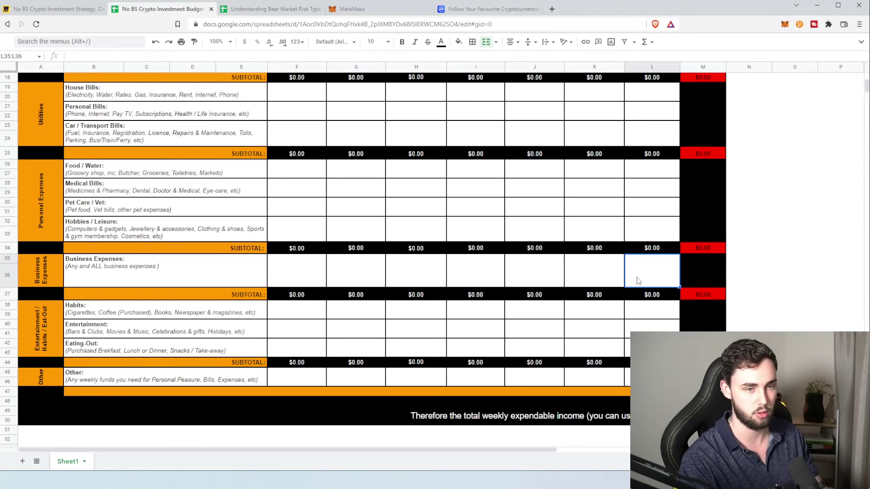
- Check the Entertainment / Habits / Eat-Out and Other rows, then scroll back up
scroll(131, 317, down, 2)
click(52, 285)
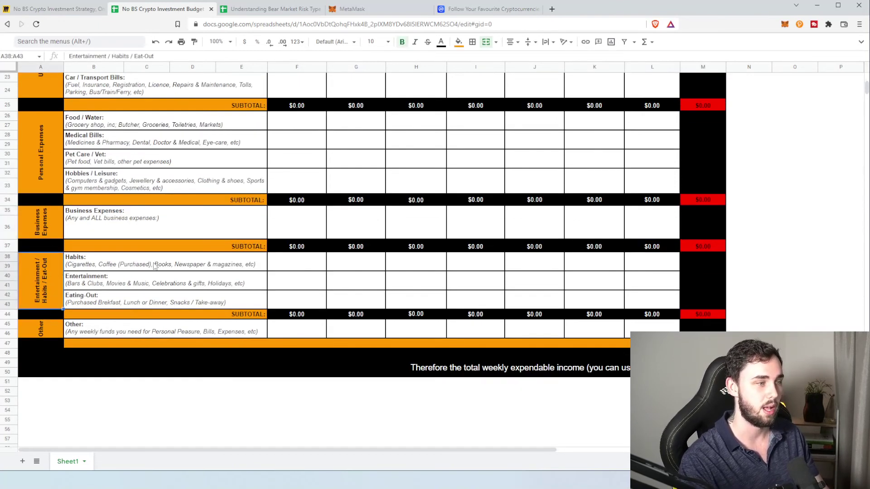
drag(154, 267, 154, 299)
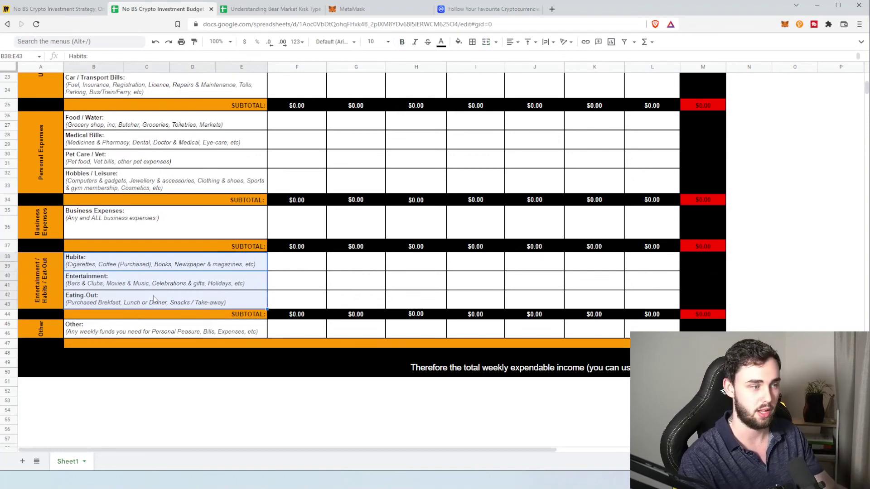
drag(45, 335, 113, 334)
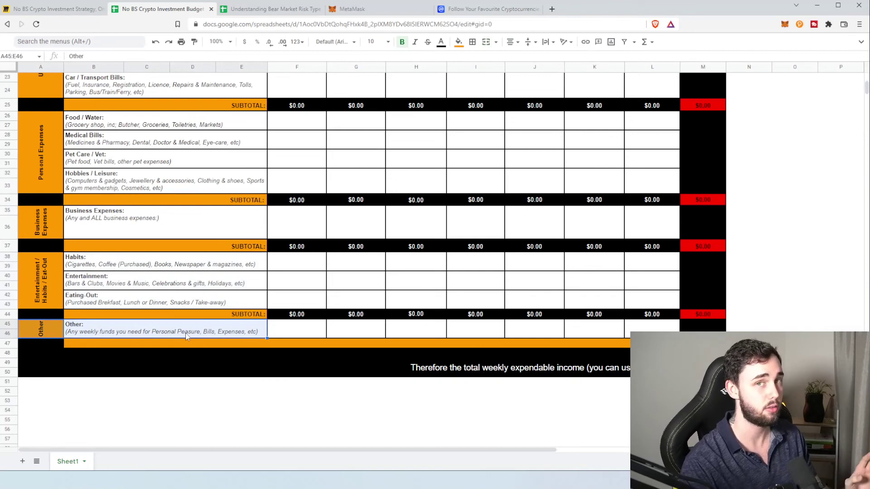
click(303, 332)
scroll(306, 333, up, 4)
scroll(307, 334, up, 3)
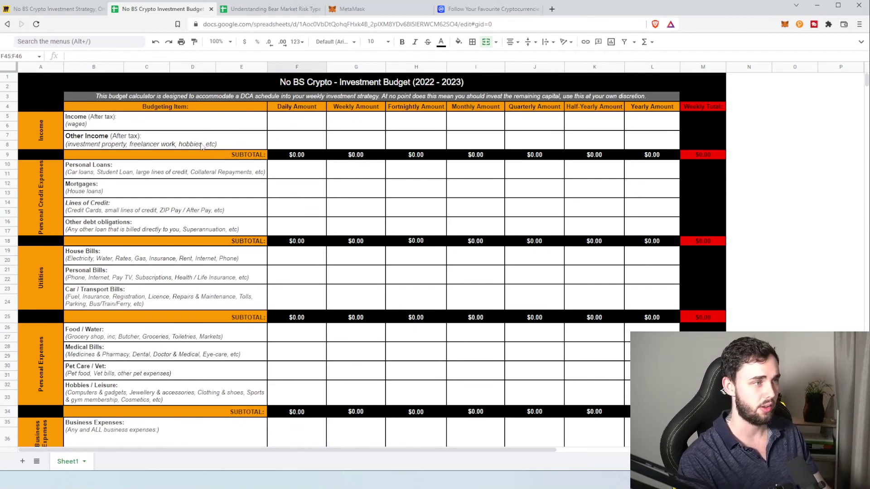
- Enter 1300 as the weekly Wages amount in the Income section
click(135, 128)
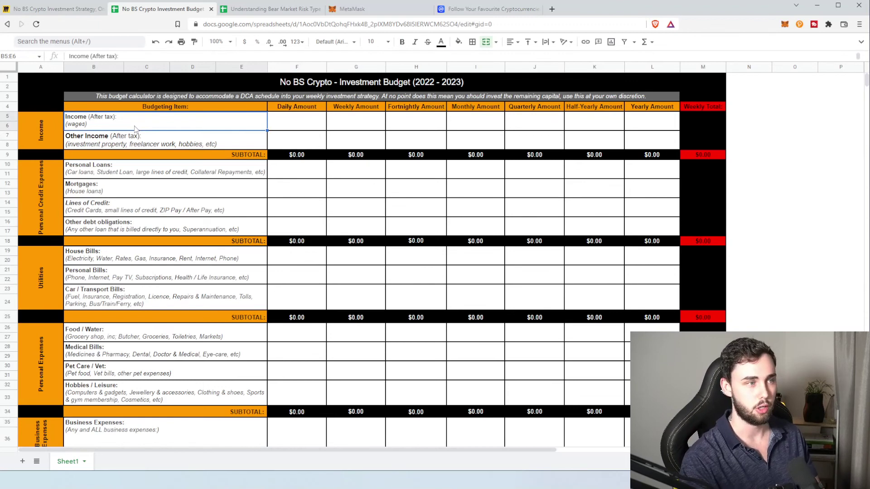
click(398, 127)
click(470, 130)
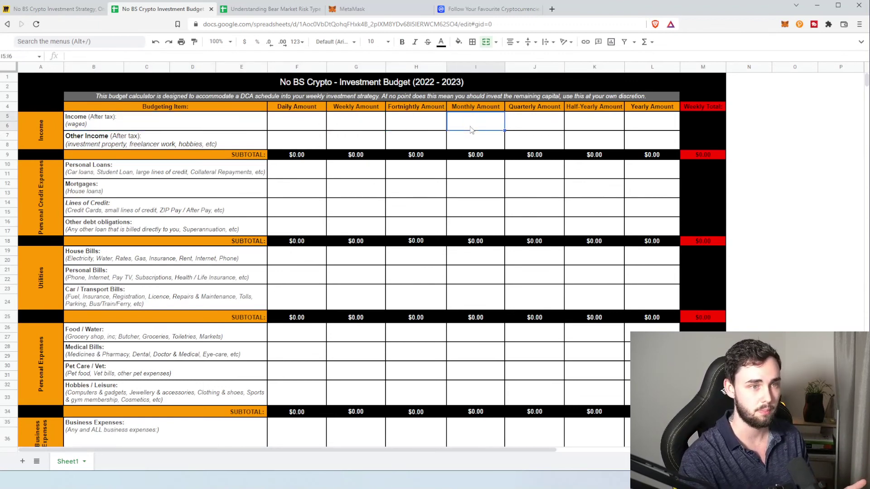
click(639, 123)
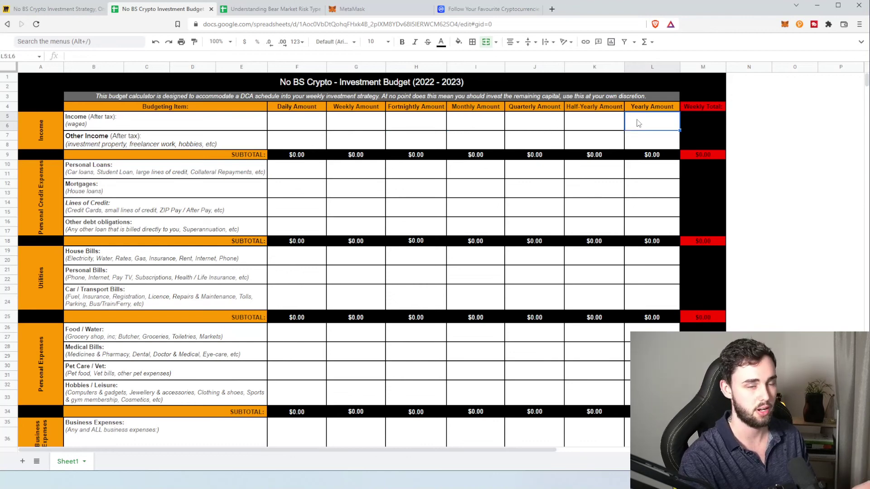
click(360, 118)
double_click(360, 119)
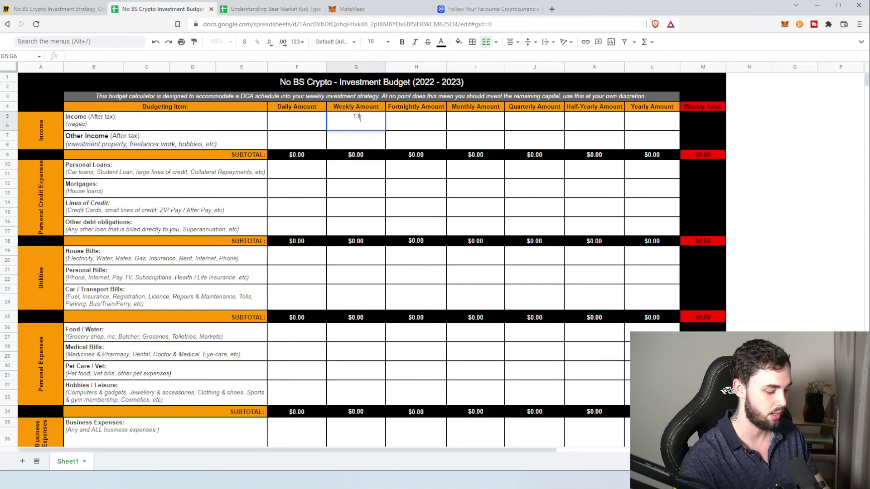
text(1300)
key(Tab)
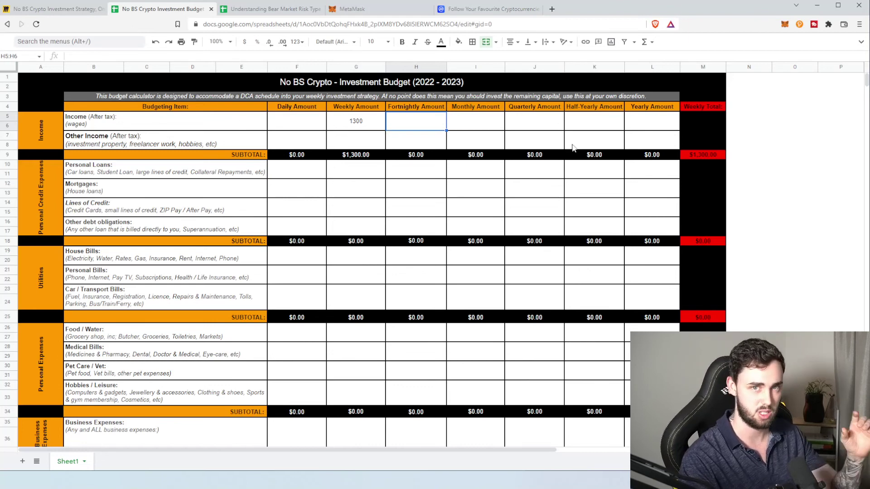
click(137, 145)
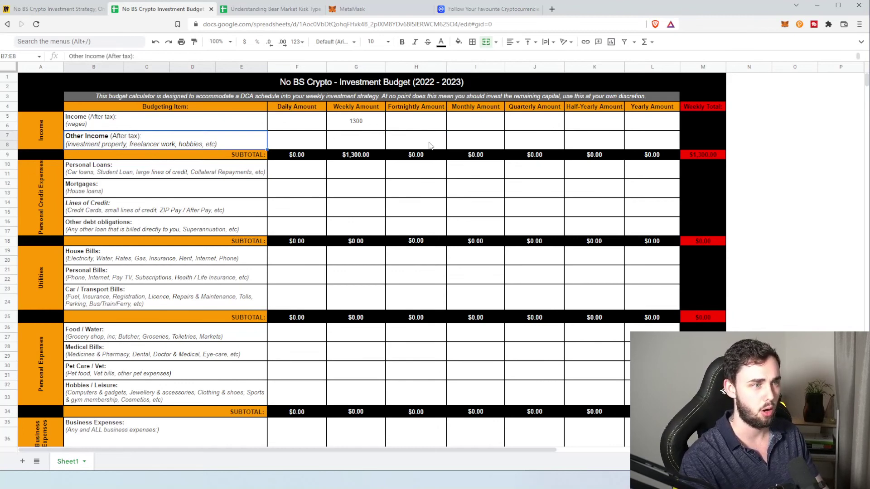
- Set the daily Other Income to 200, briefly changing it to 225 before restoring 200
click(290, 139)
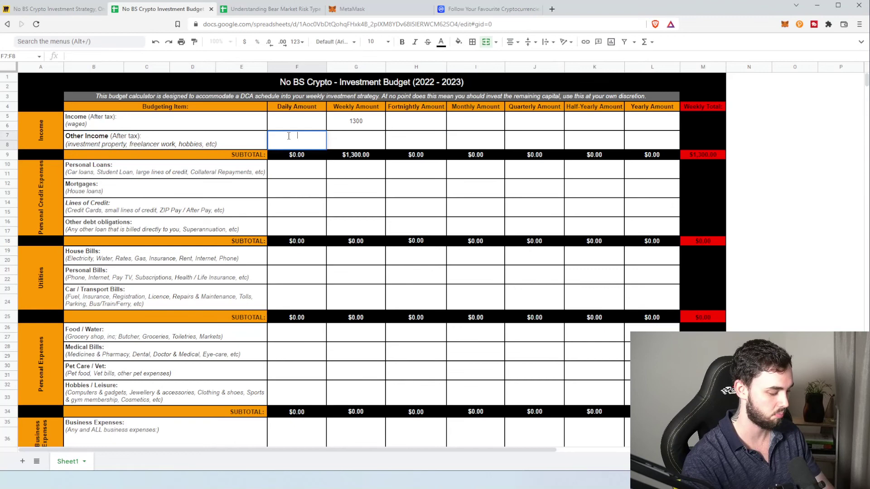
text(200)
key(Tab)
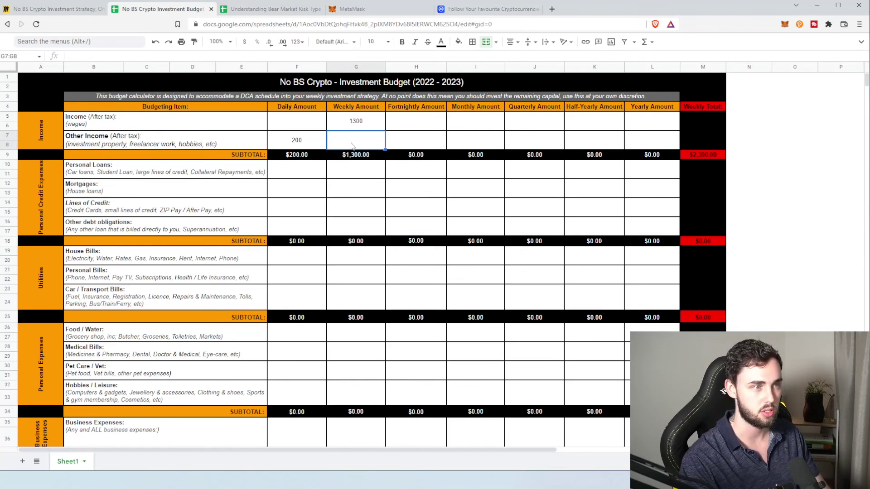
click(316, 139)
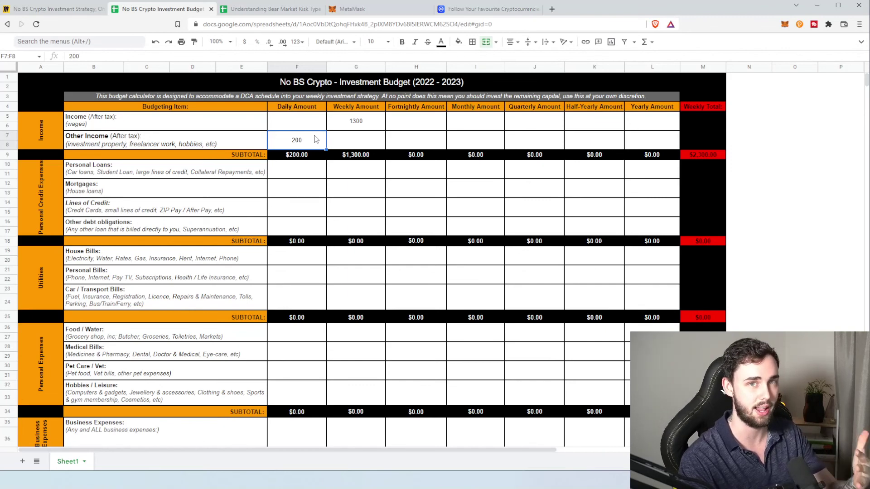
double_click(297, 136)
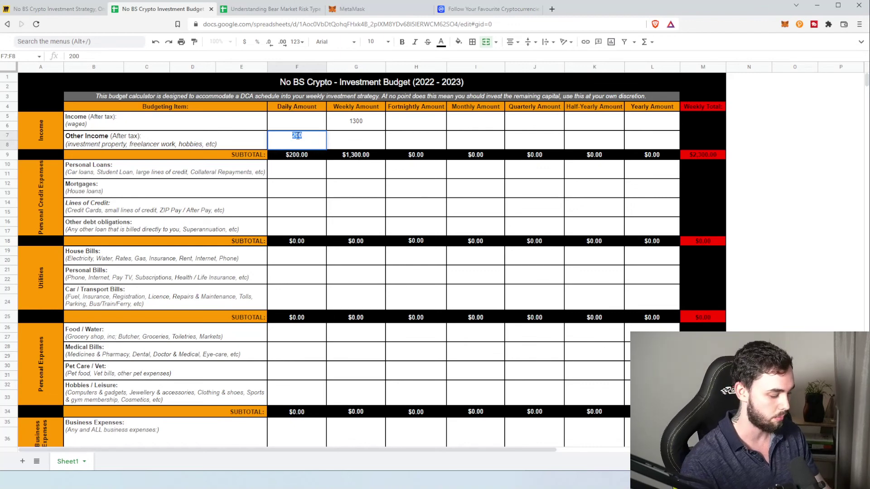
text(225)
key(Tab)
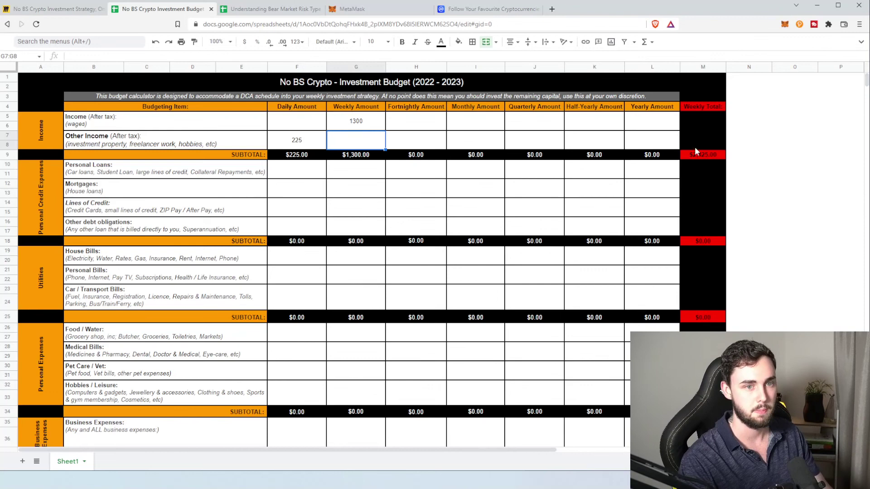
double_click(301, 135)
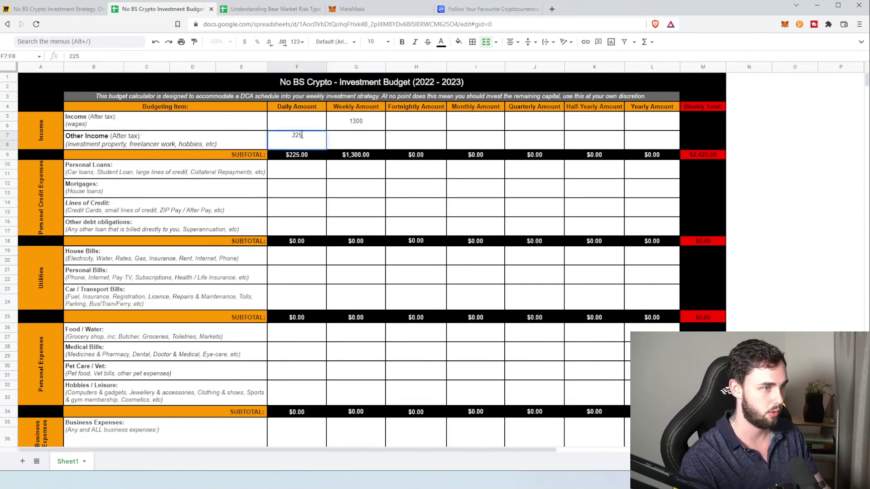
text(200)
key(Tab)
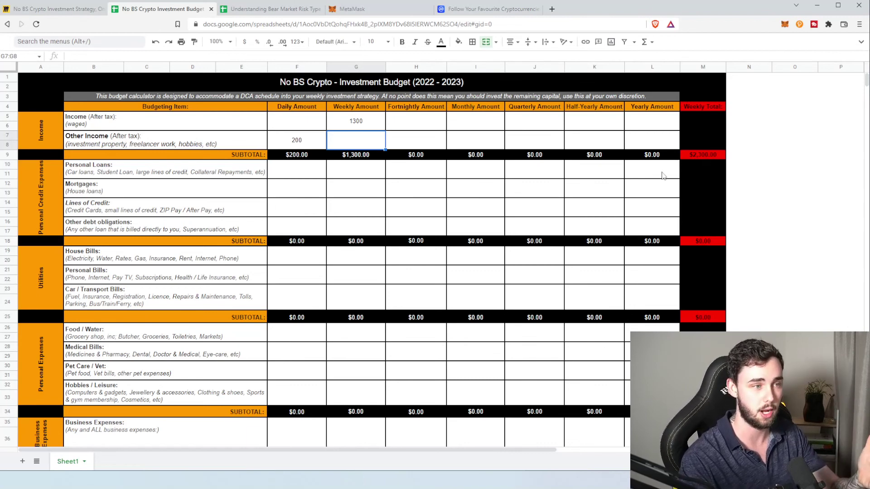
- Enter 400 as the monthly Personal Loans amount
scroll(362, 167, down, 1)
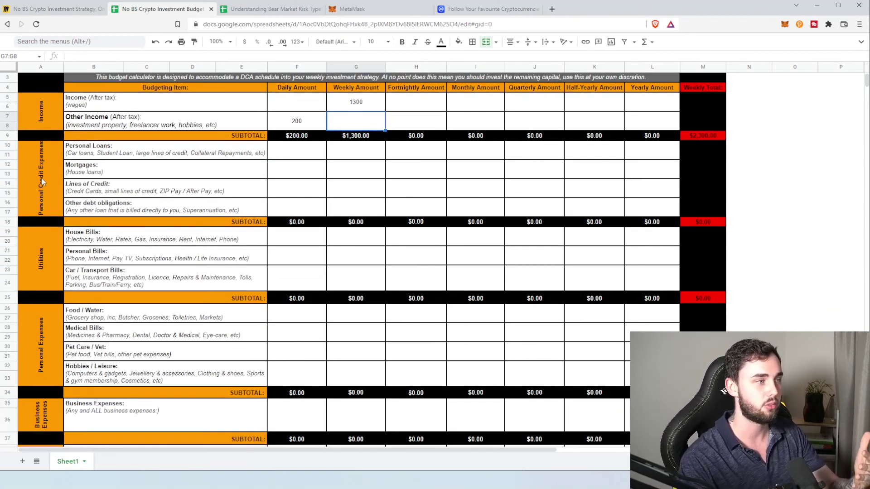
click(165, 151)
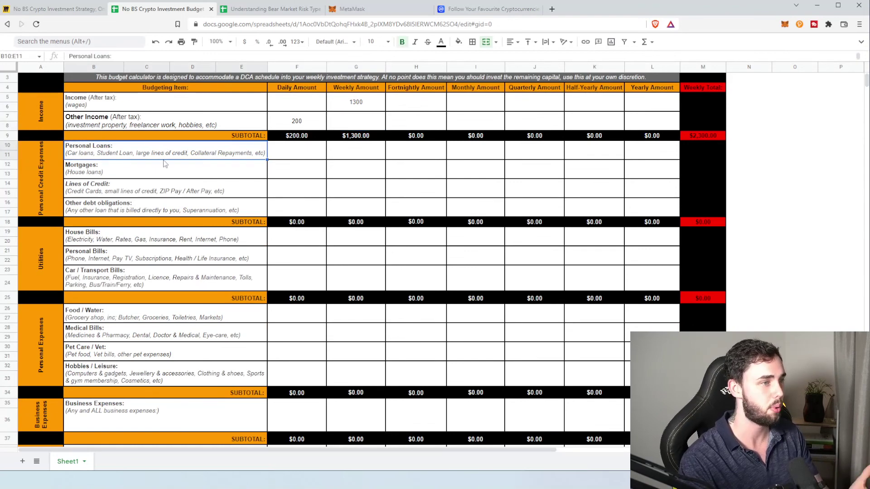
click(460, 154)
text(400)
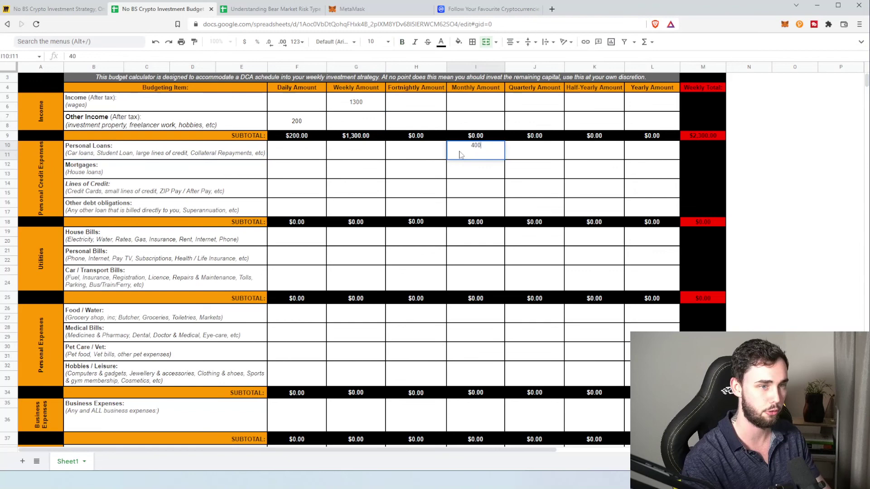
key(Tab)
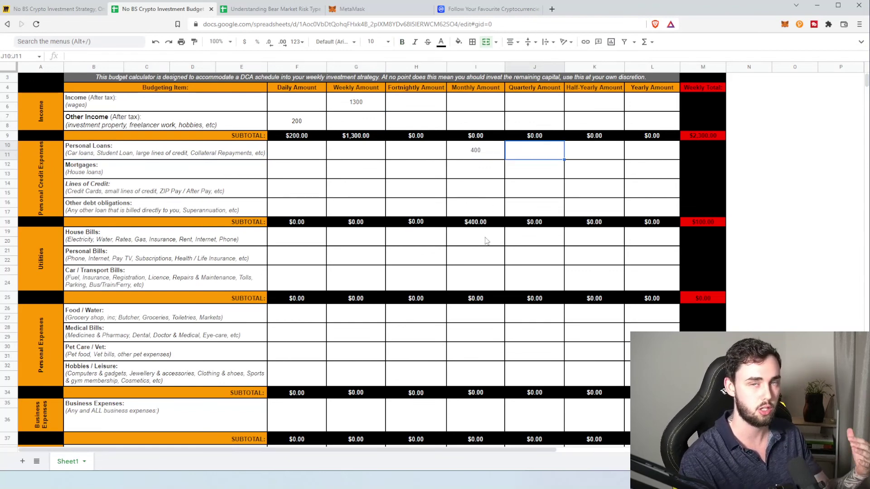
- Enter 300 as the weekly Mortgages amount
click(476, 190)
click(479, 205)
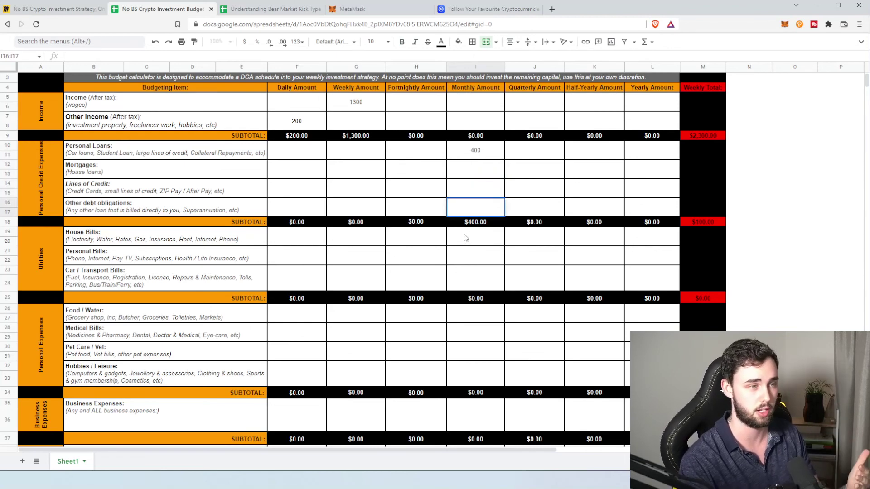
click(480, 173)
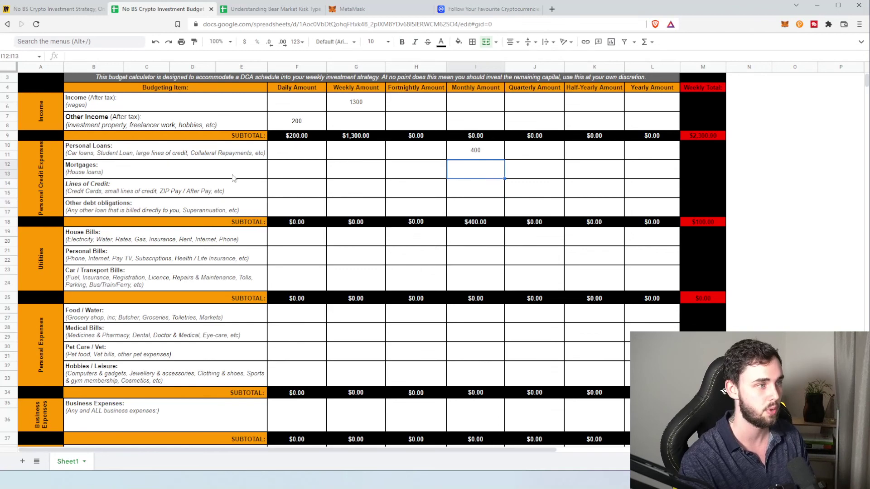
click(76, 175)
click(353, 173)
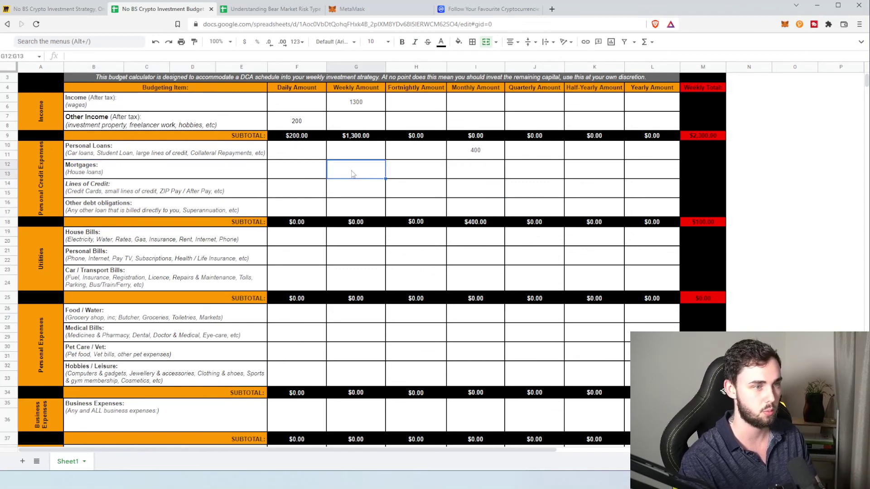
text(300)
key(Tab)
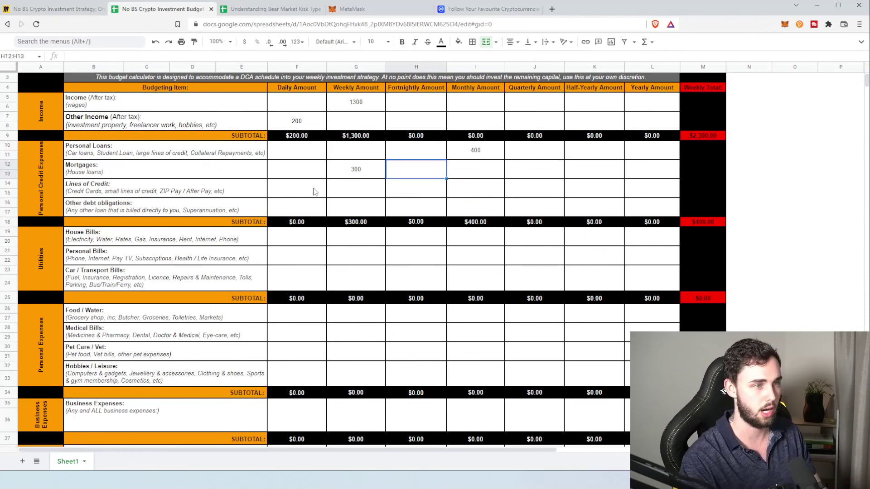
- Enter 45 as the monthly Lines of Credit amount and review the income amounts
double_click(455, 185)
text(45)
key(Tab)
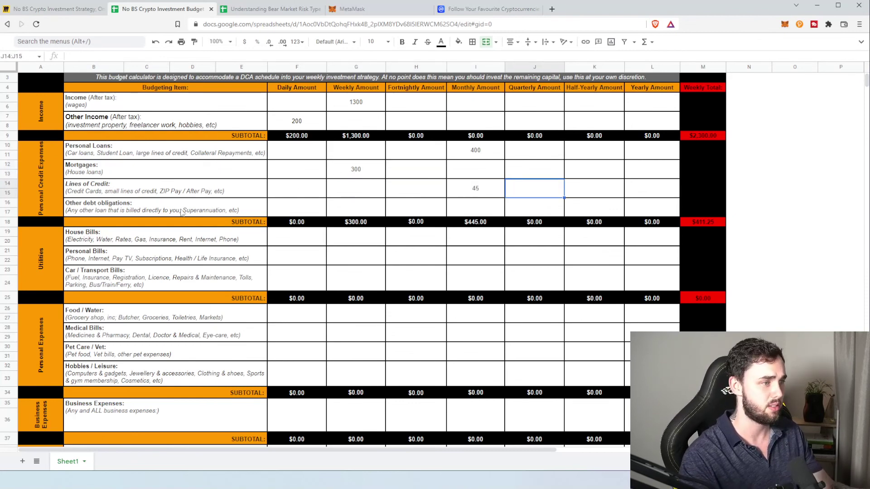
click(301, 213)
click(313, 107)
drag(301, 110, 635, 119)
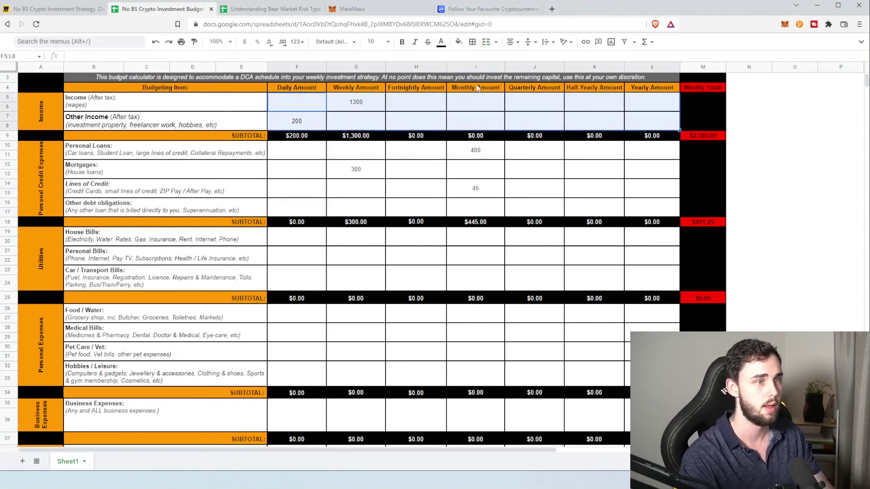
click(291, 282)
- Enter 5000 as the yearly Other debt amount
double_click(288, 213)
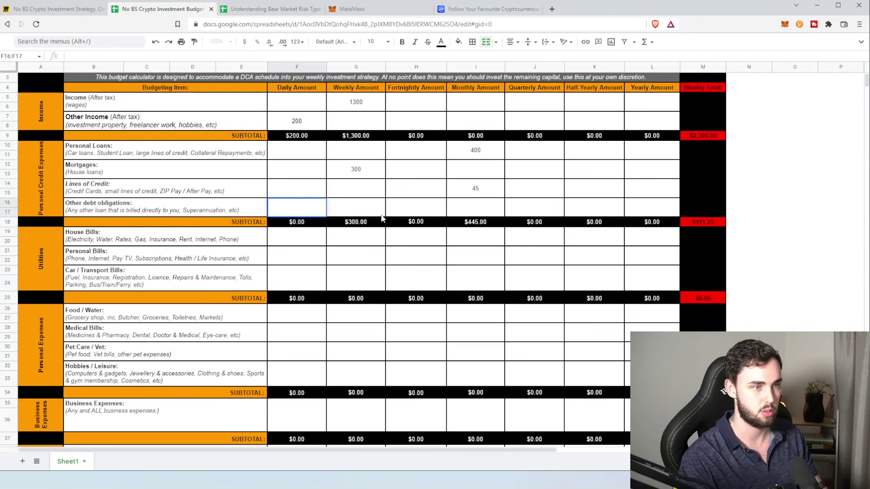
double_click(646, 205)
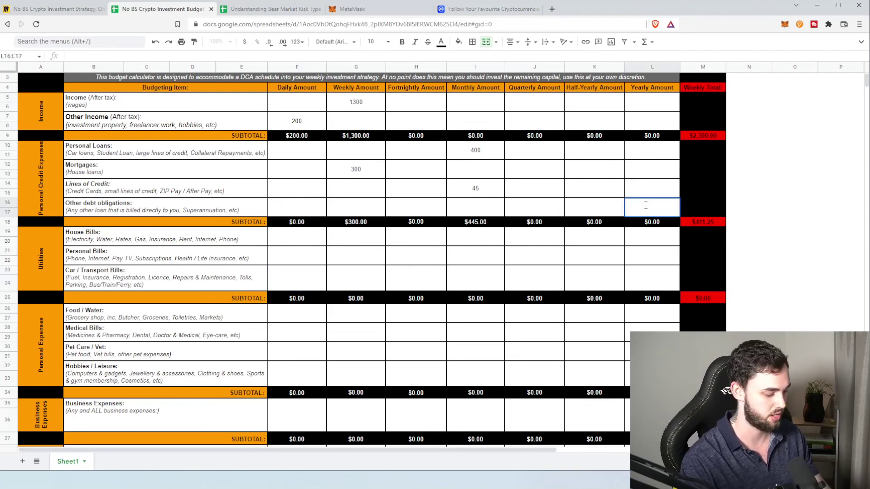
text(5000)
key(Tab)
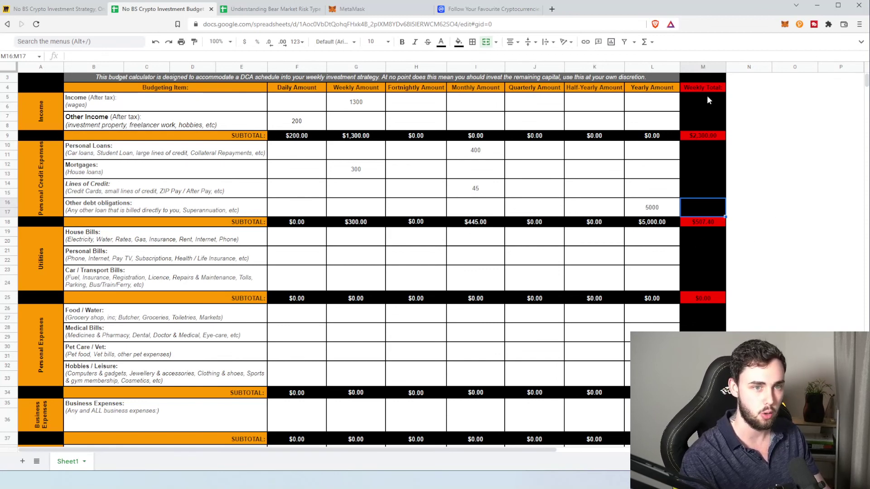
key(Down)
- Clear the 300 weekly Mortgages amount
scroll(51, 233, down, 1)
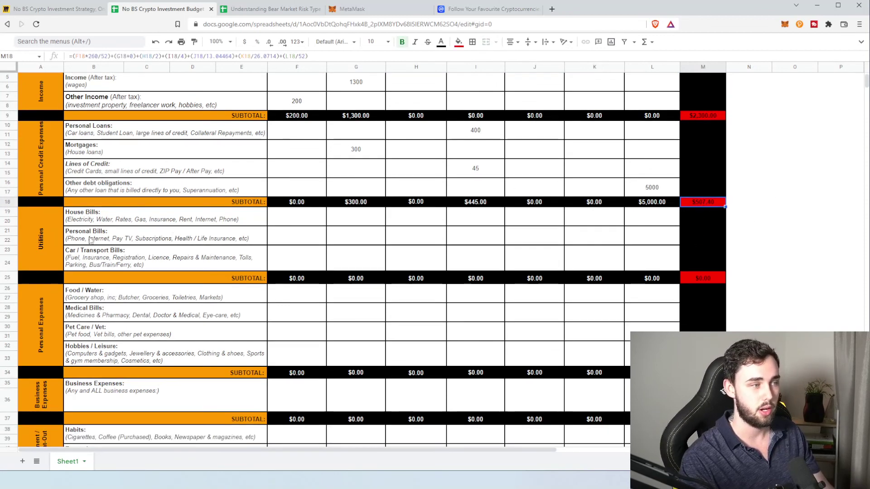
double_click(346, 215)
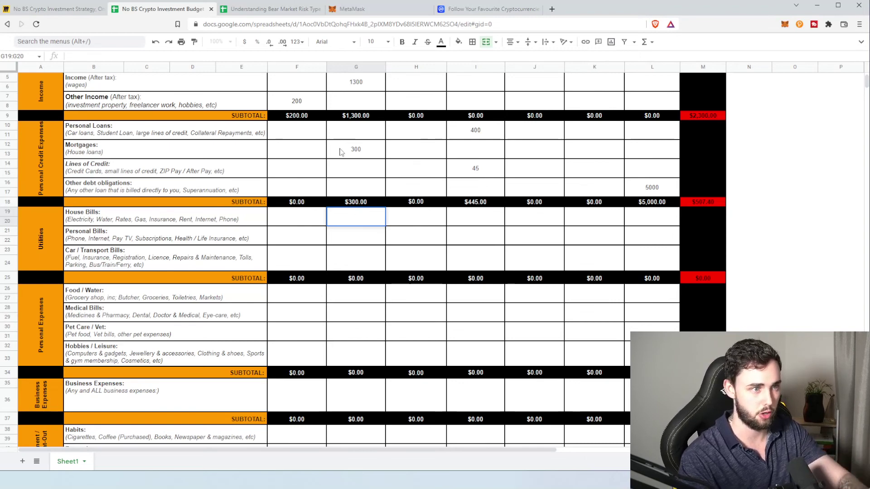
click(341, 152)
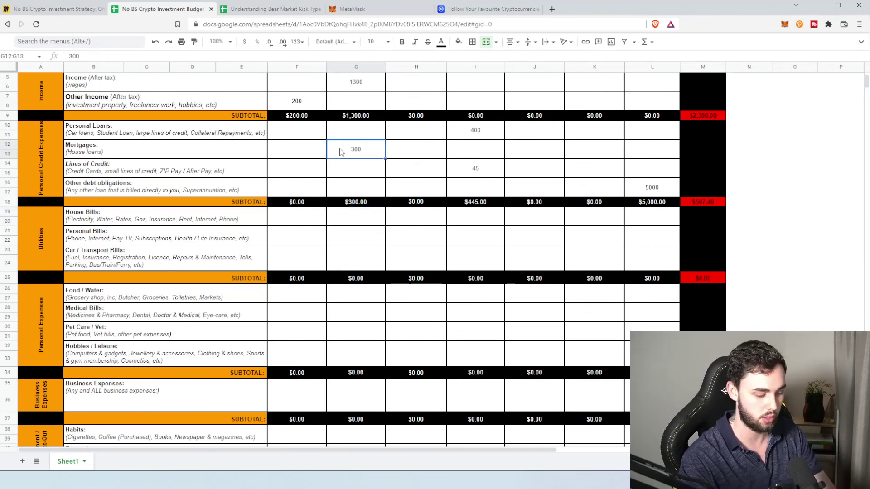
key(Delete)
- Enter fortnightly amounts of 300 for House Bills and 160 for Personal Bills
click(193, 224)
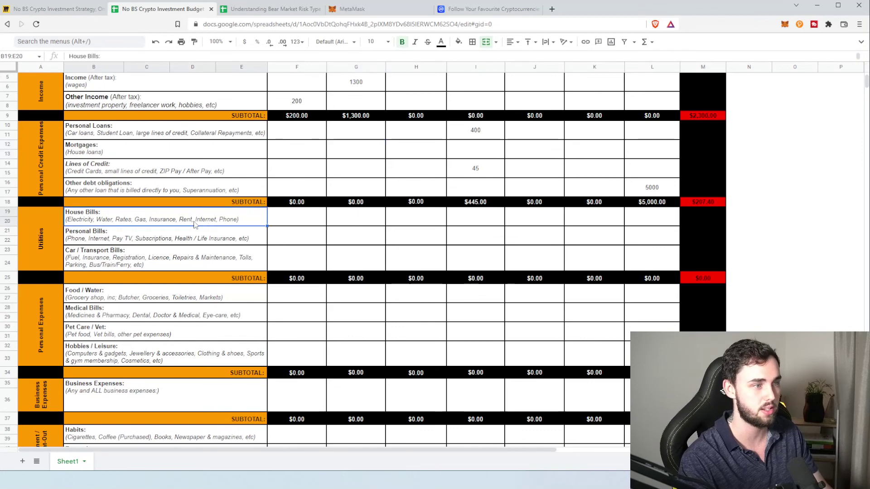
click(422, 222)
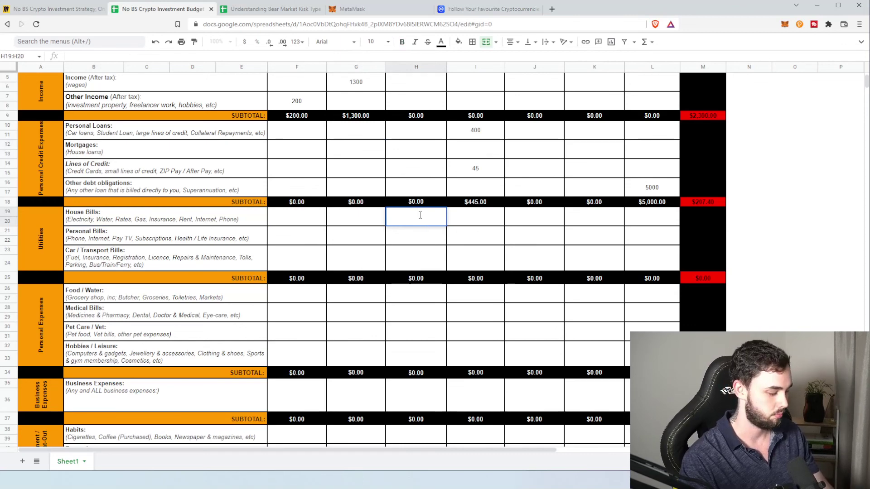
text(300)
key(Tab)
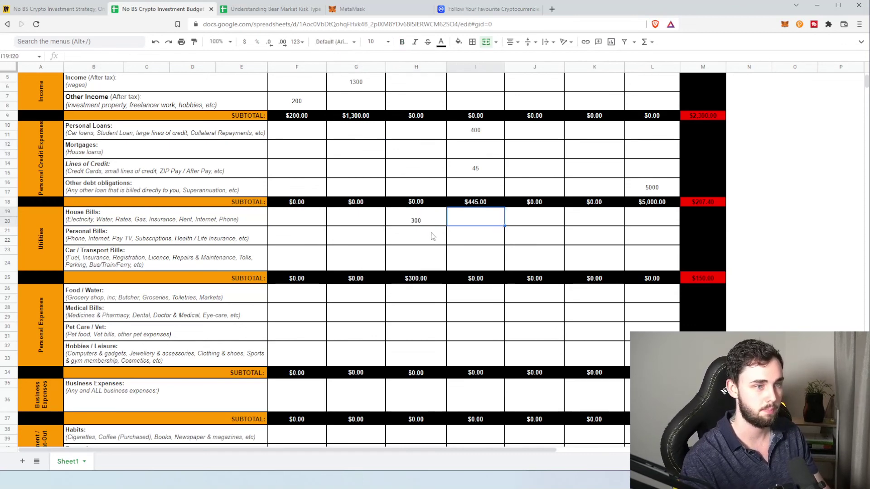
double_click(429, 233)
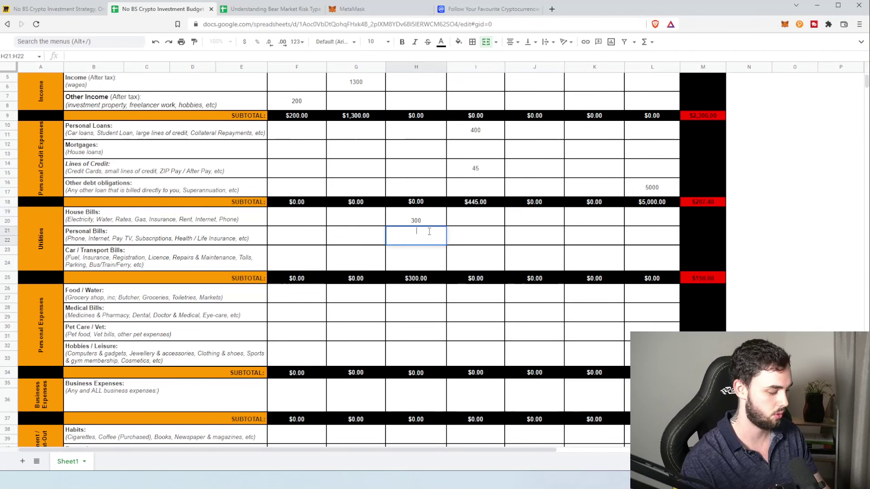
text(160)
key(Tab)
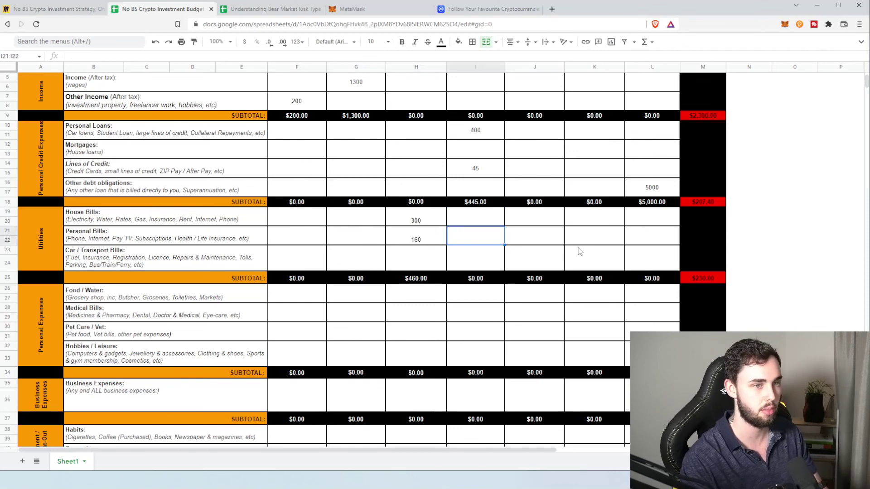
- Enter 600 as the half-yearly Car / Transport Bills amount
scroll(605, 387, up, 2)
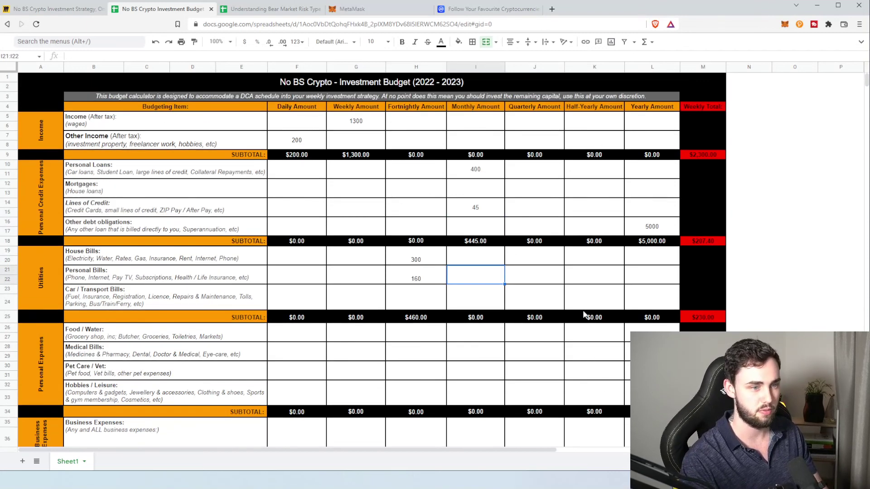
double_click(587, 299)
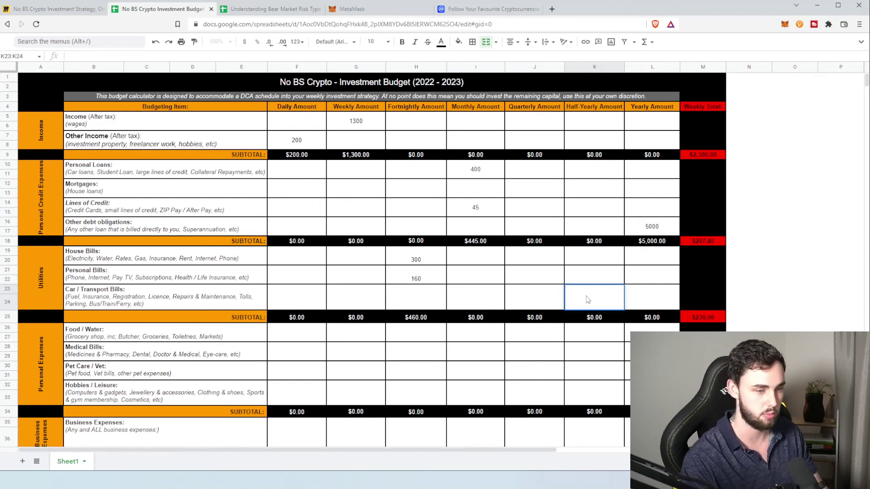
text(600)
key(Tab)
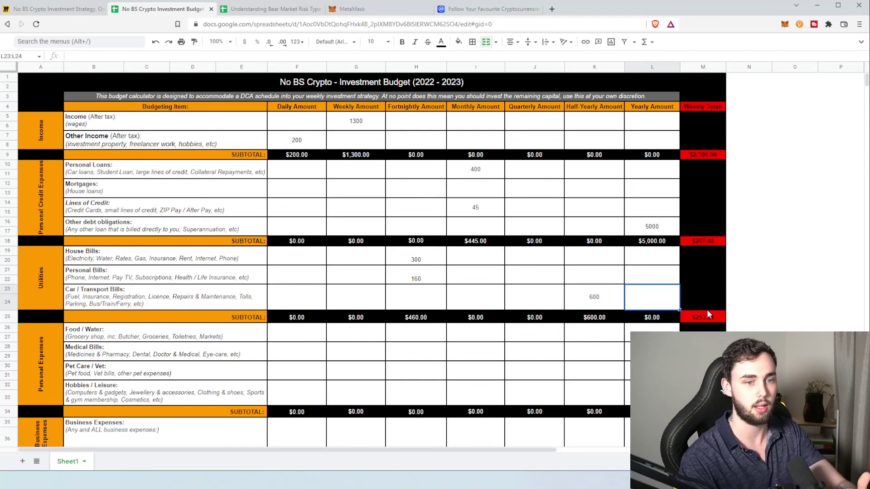
- Enter 100 as the weekly Food / Water amount
scroll(707, 309, down, 3)
click(368, 271)
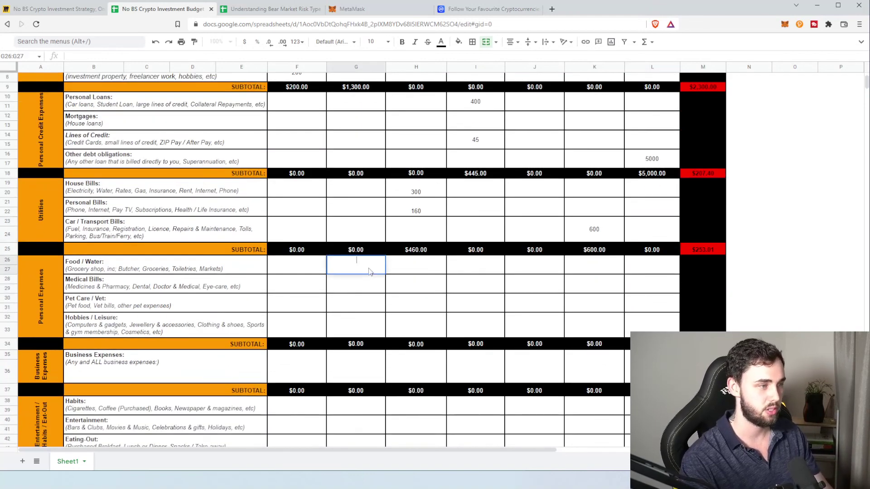
text(100)
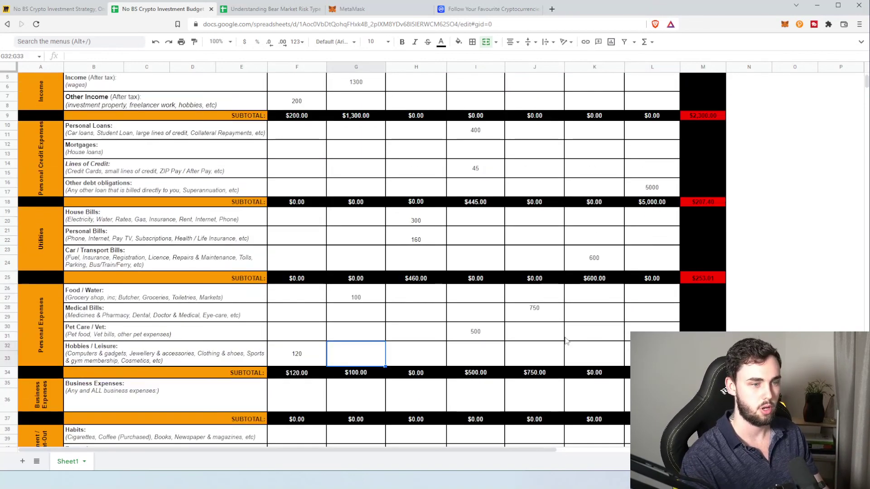
- Look through the Business Expenses amount cells, leaving them blank
scroll(345, 331, down, 3)
double_click(302, 339)
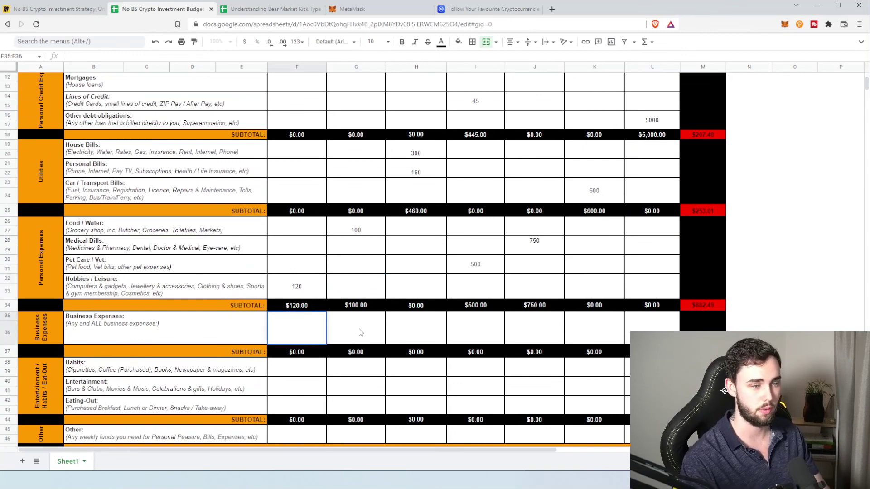
click(653, 327)
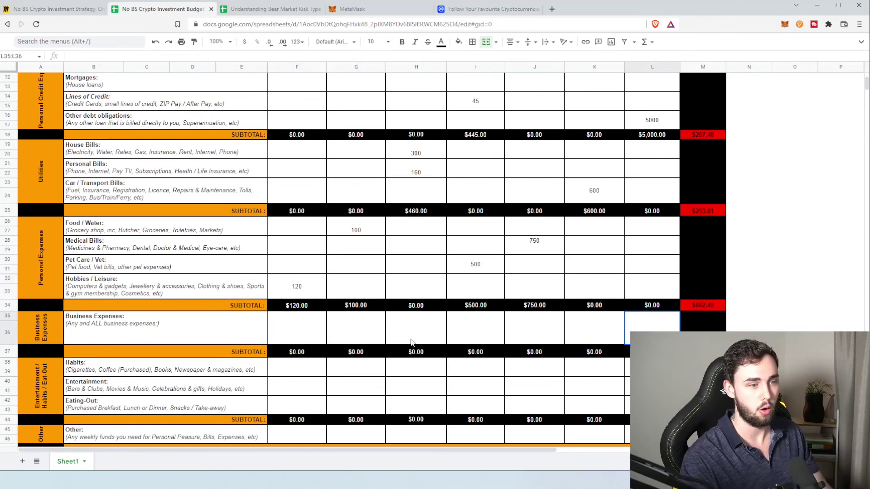
click(428, 330)
double_click(374, 332)
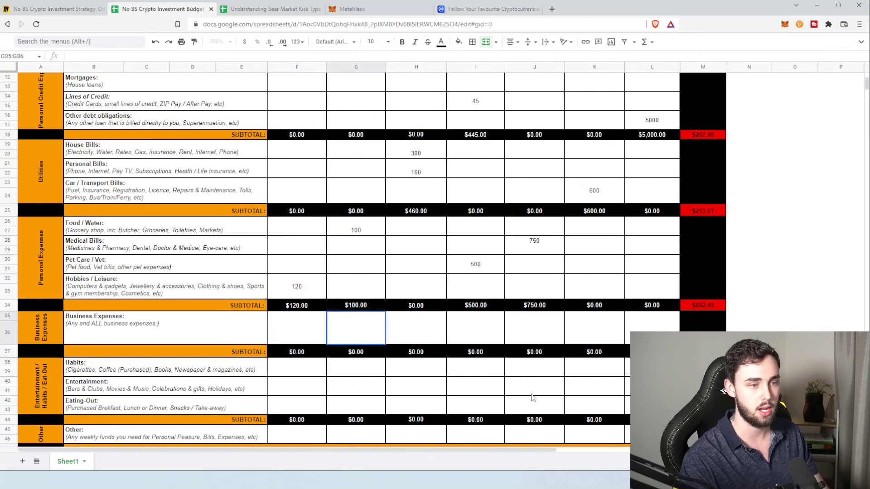
click(478, 333)
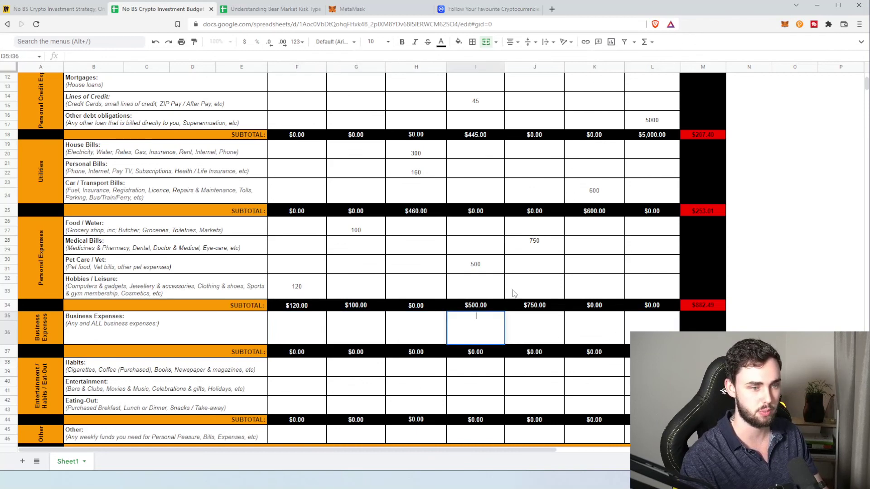
click(662, 328)
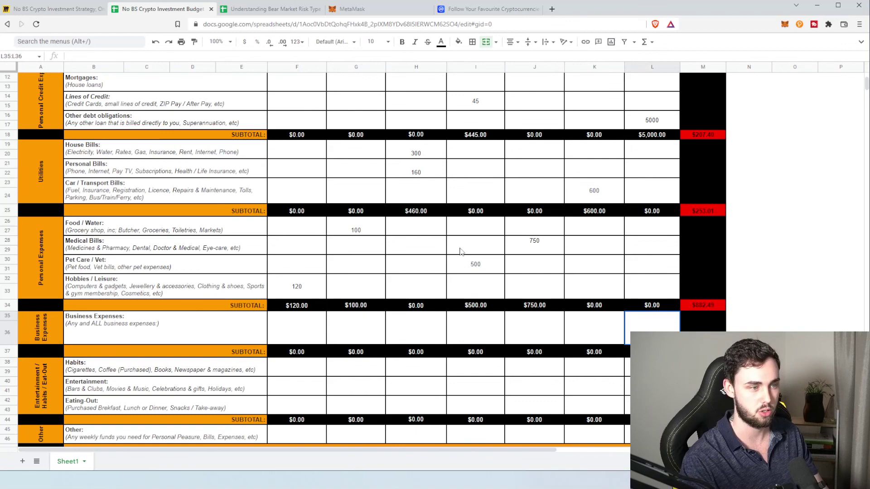
scroll(462, 252, down, 3)
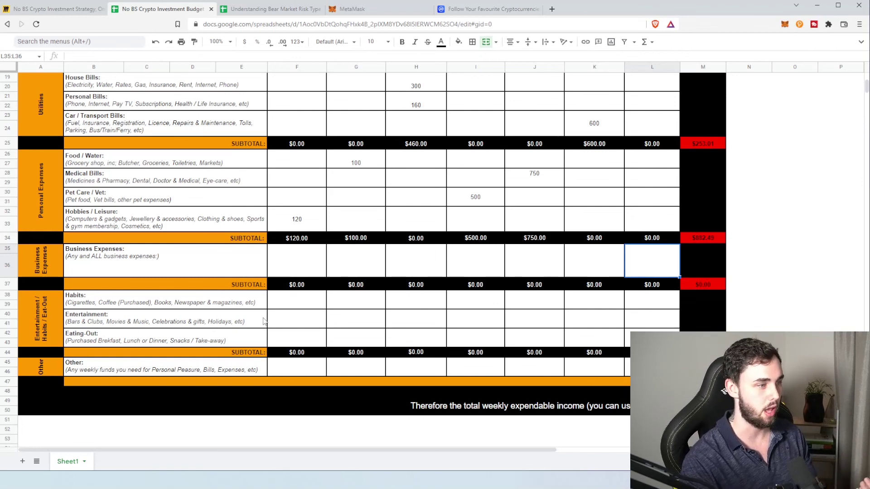
- Enter the daily Habits amount as 100, then correct it to 105
double_click(310, 307)
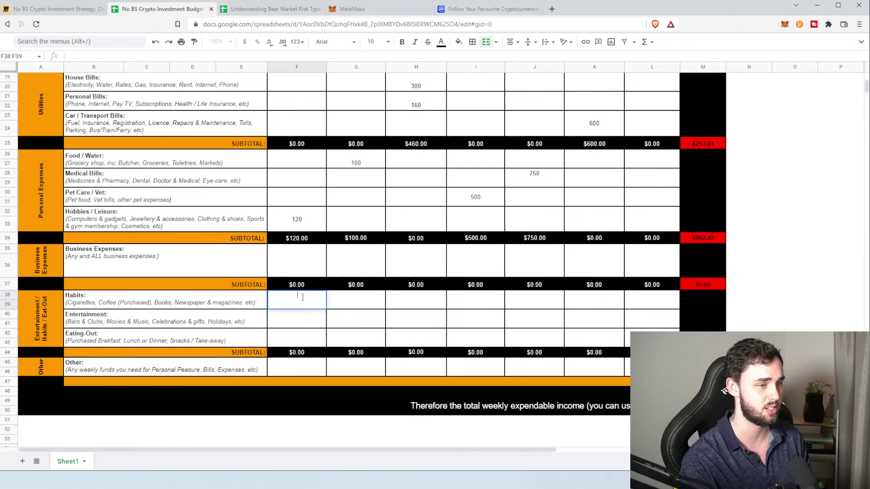
text(100)
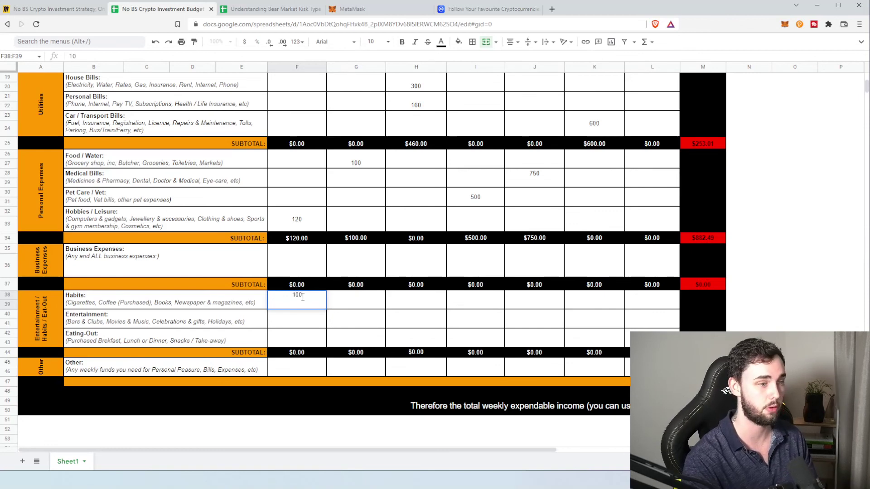
key(Tab)
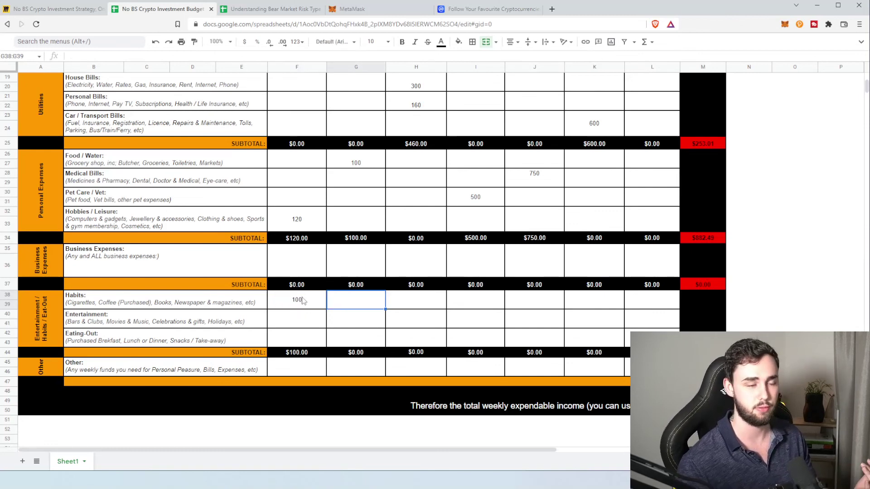
double_click(302, 301)
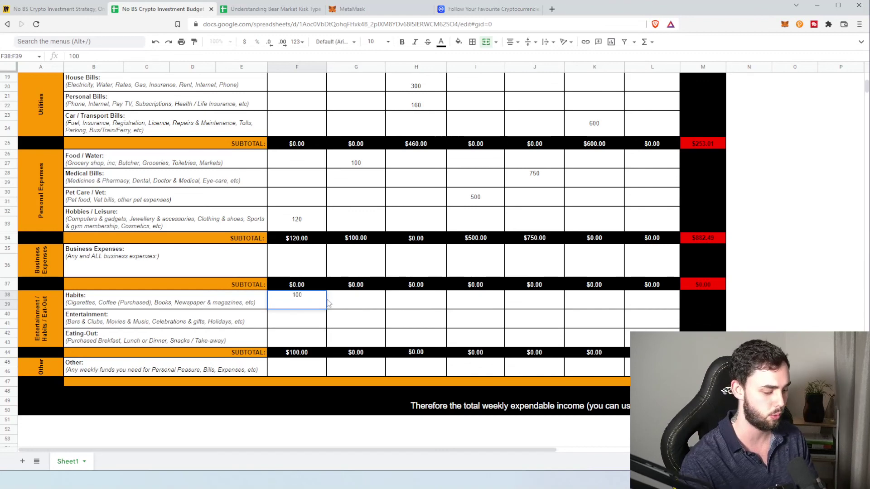
text(5)
key(Tab)
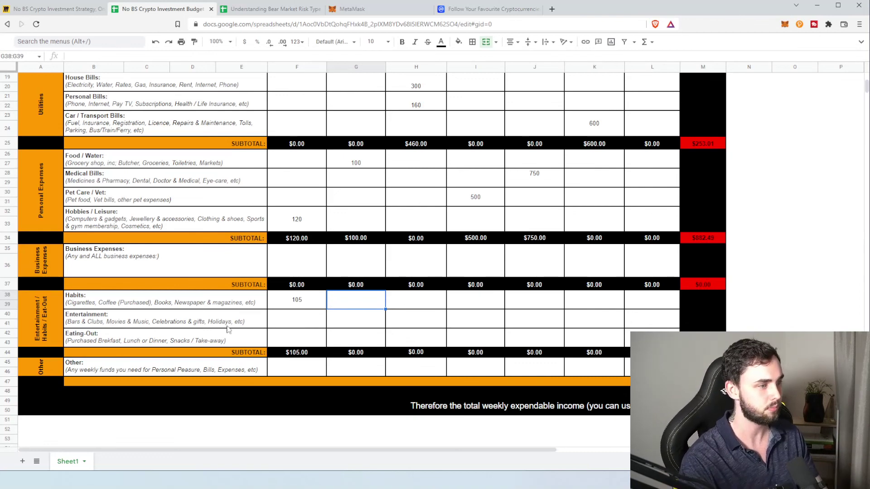
- Enter 250 as the fortnightly Entertainment amount
double_click(285, 324)
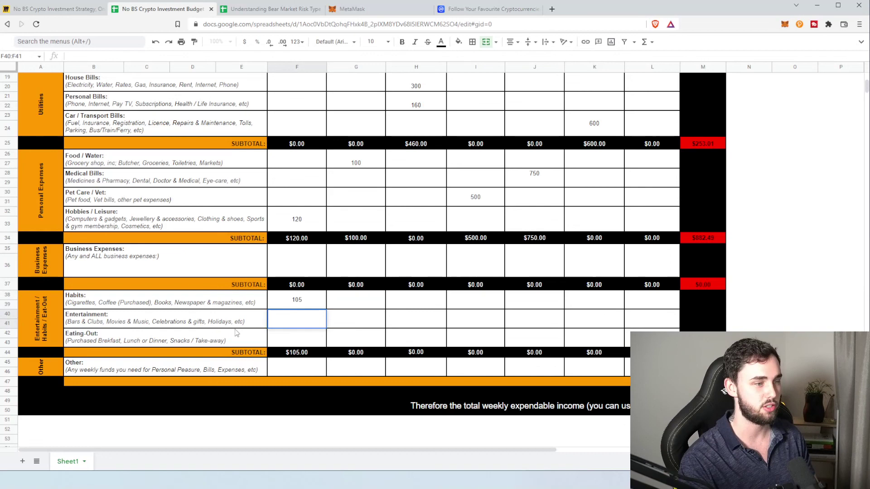
click(309, 322)
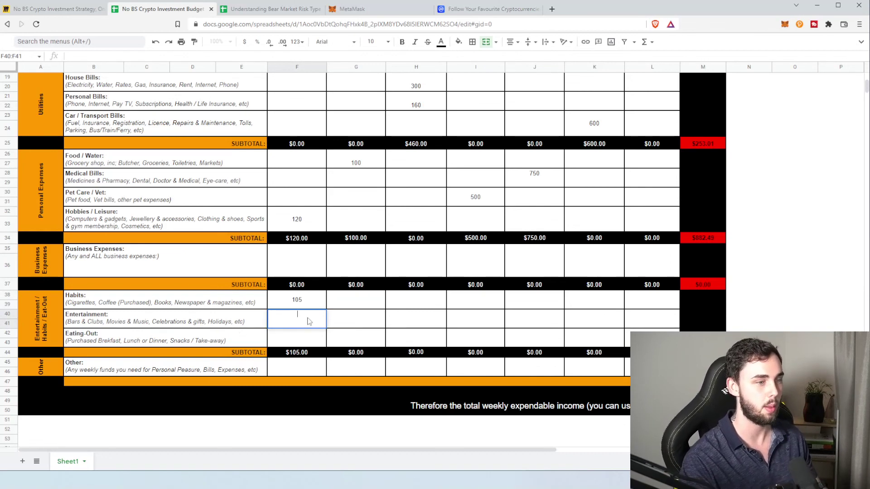
double_click(309, 322)
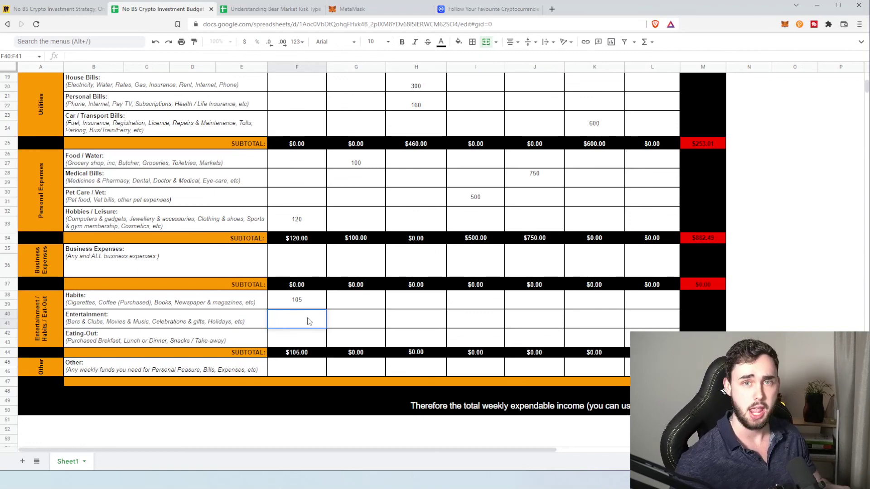
click(430, 322)
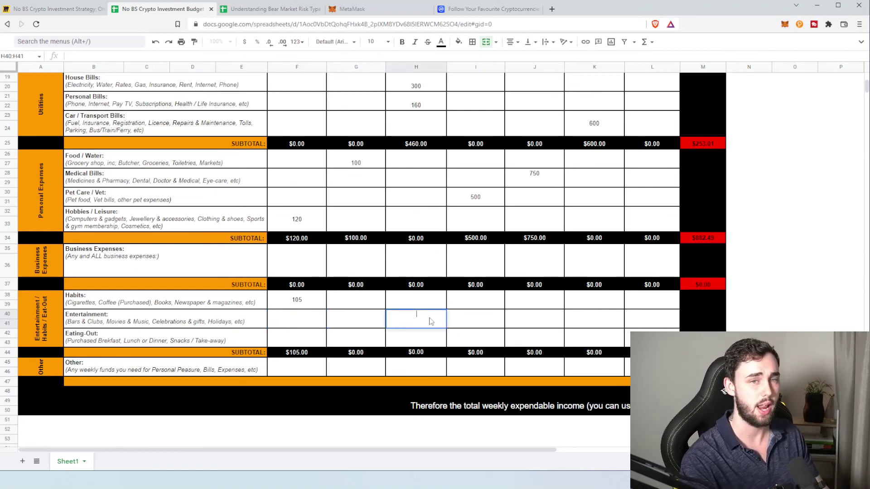
double_click(420, 317)
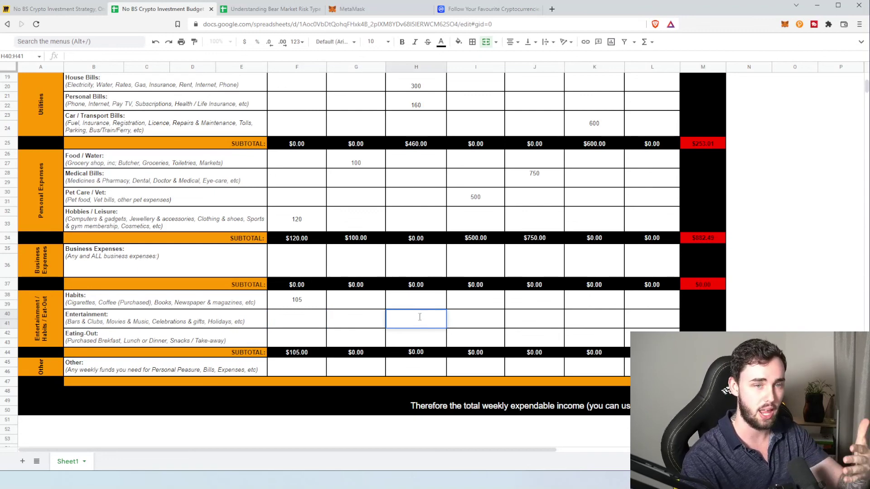
text(250)
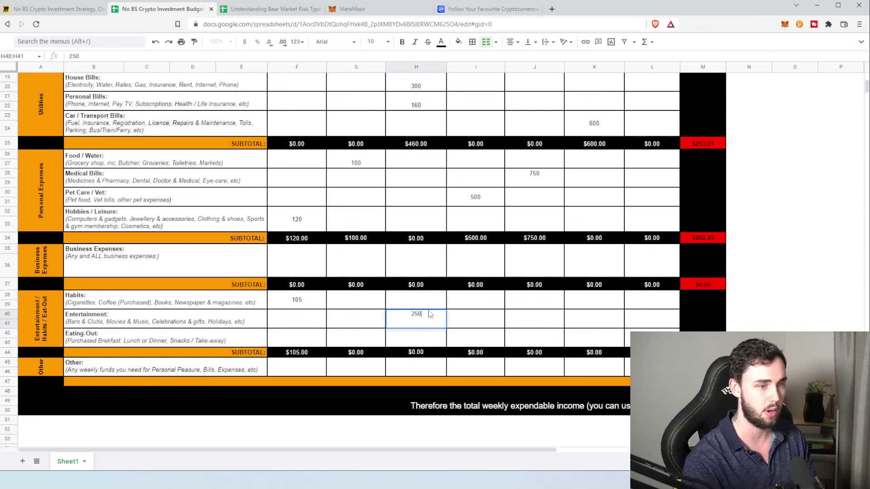
key(Tab)
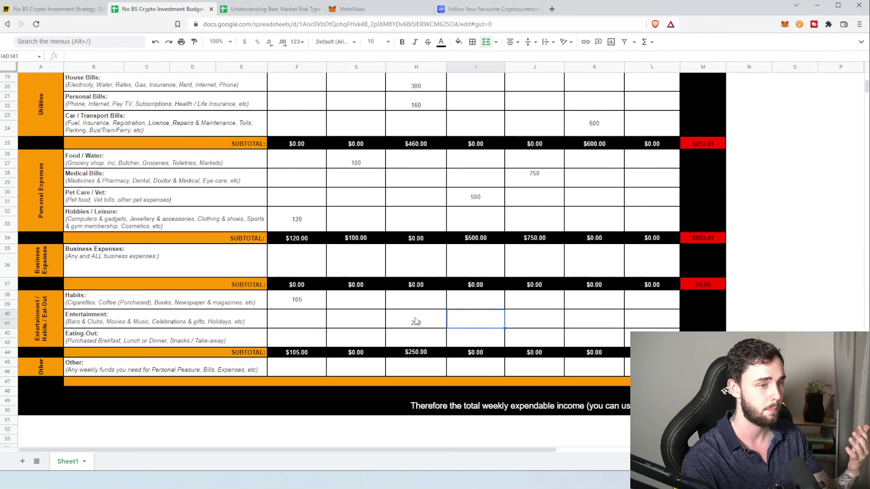
click(374, 323)
click(440, 320)
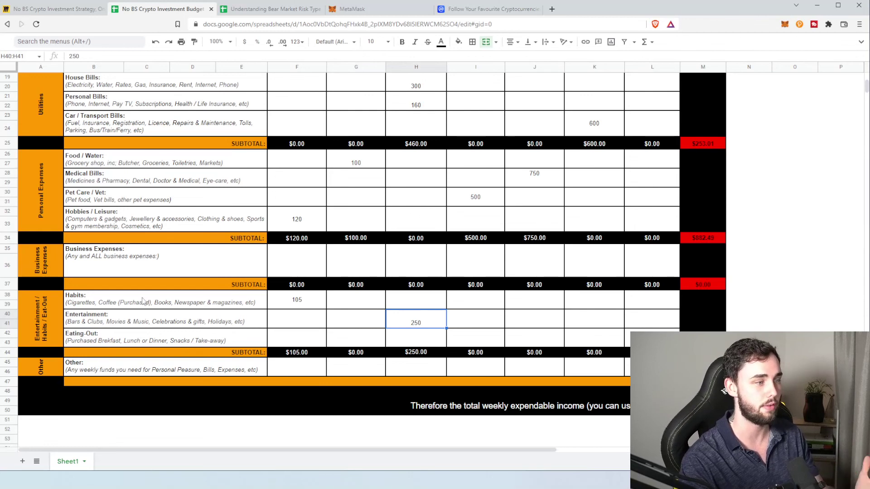
- Enter 16 as the daily Eating-Out amount
double_click(278, 339)
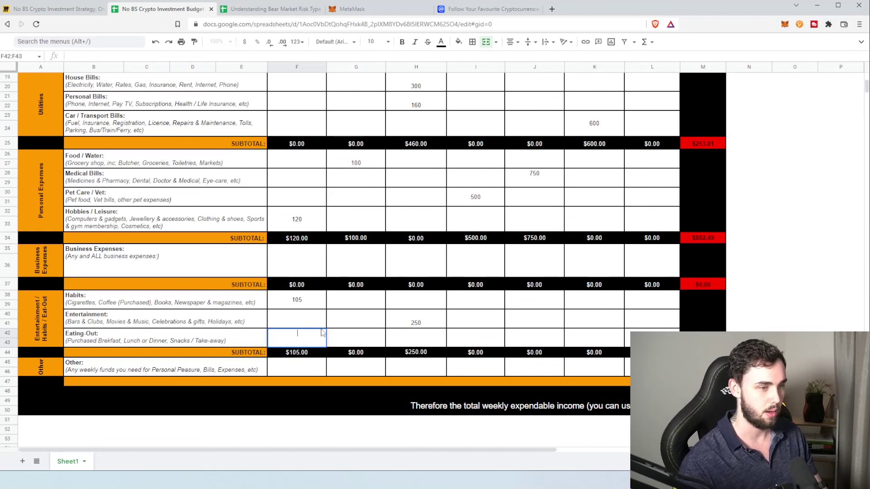
text(16)
key(Tab)
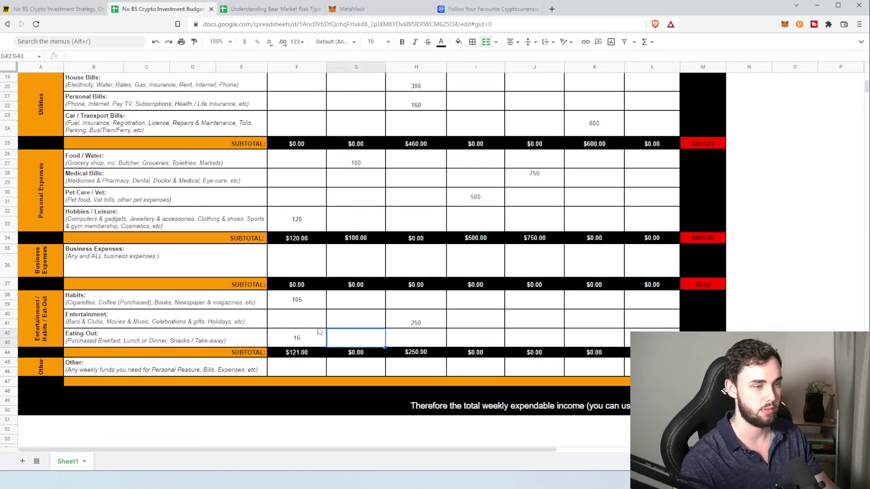
scroll(426, 315, down, 1)
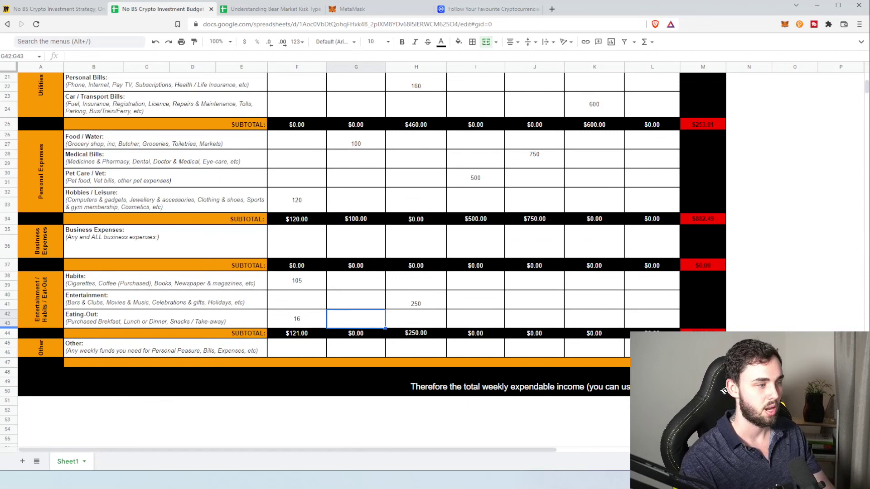
- Enter 550 in the Personal Bills half-yearly cell after checking the Other row
click(163, 356)
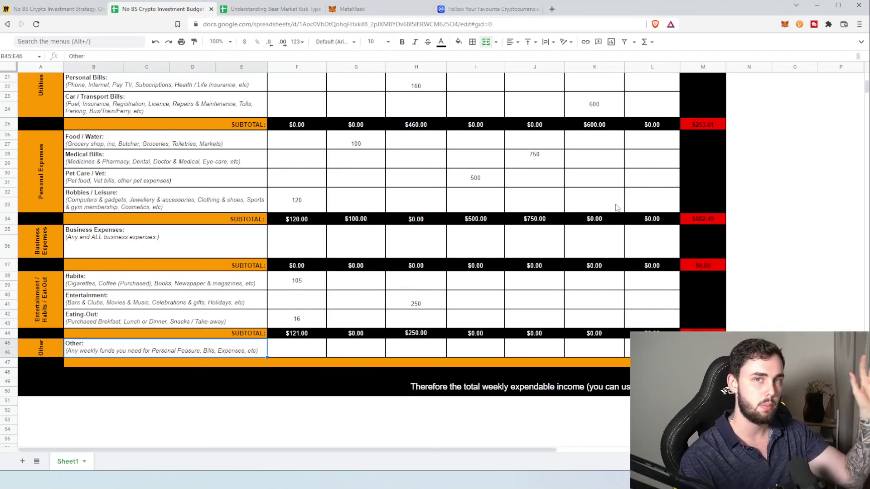
scroll(498, 295, up, 2)
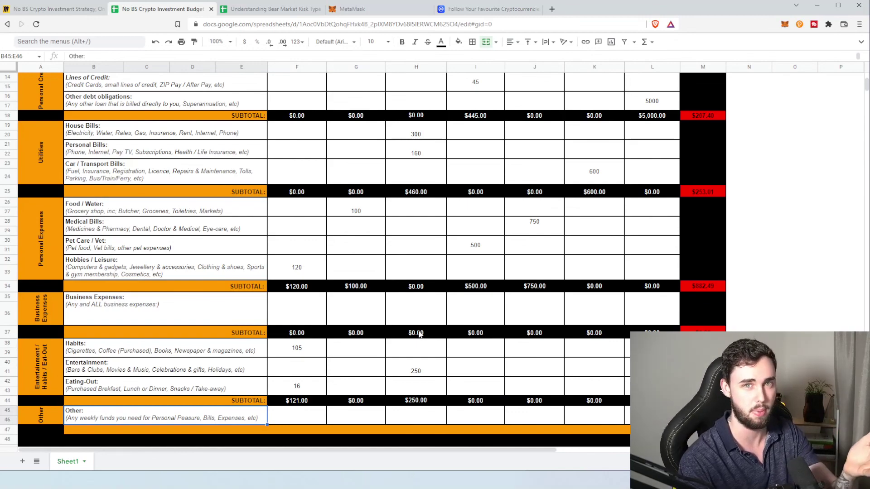
scroll(419, 334, down, 3)
key(Tab)
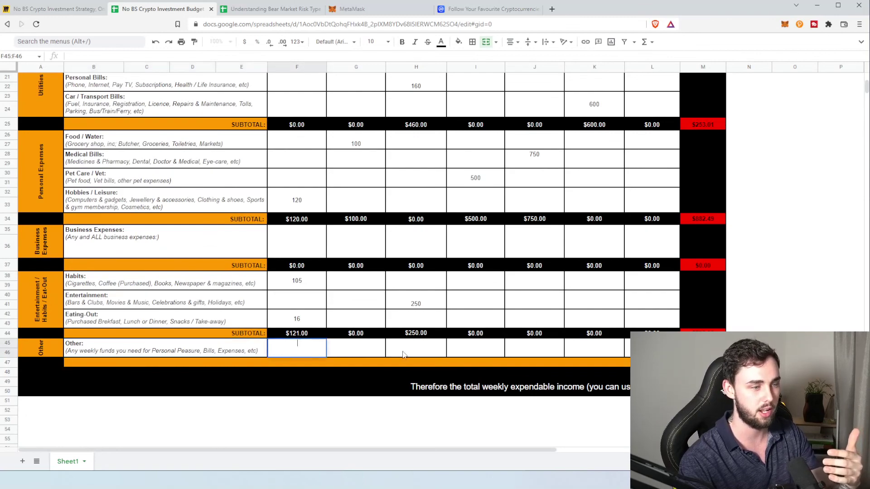
click(627, 348)
scroll(614, 326, up, 8)
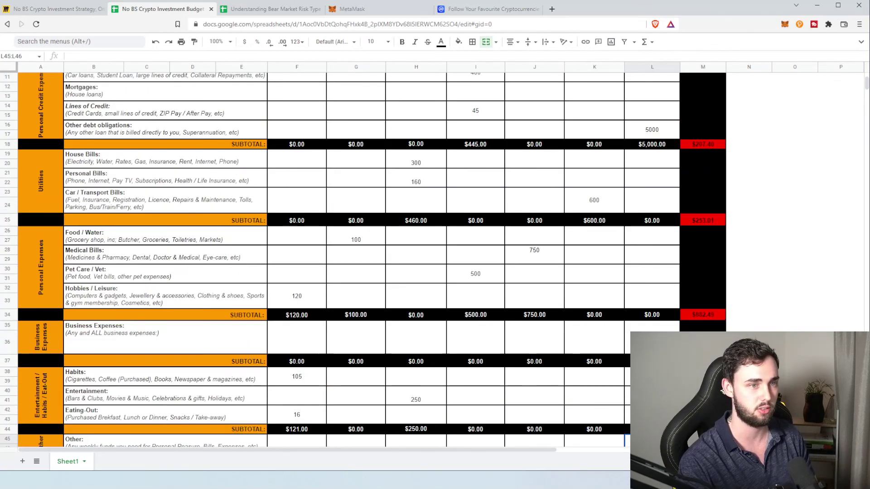
click(574, 280)
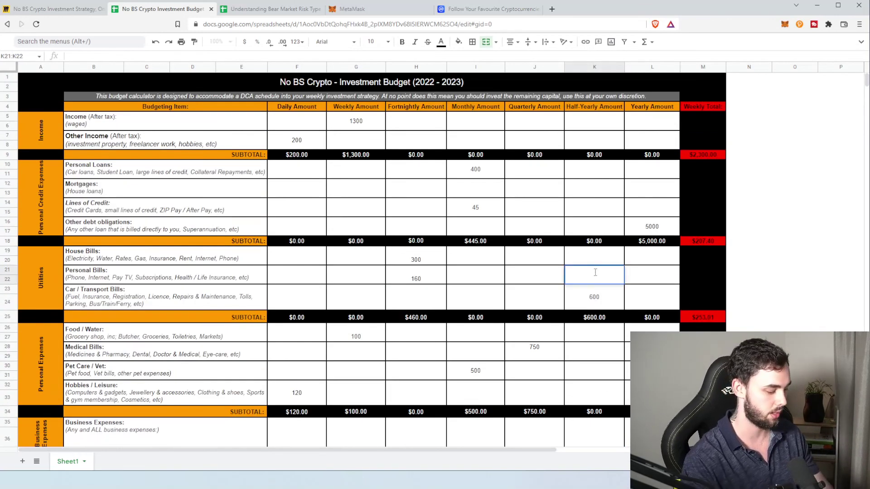
text(550)
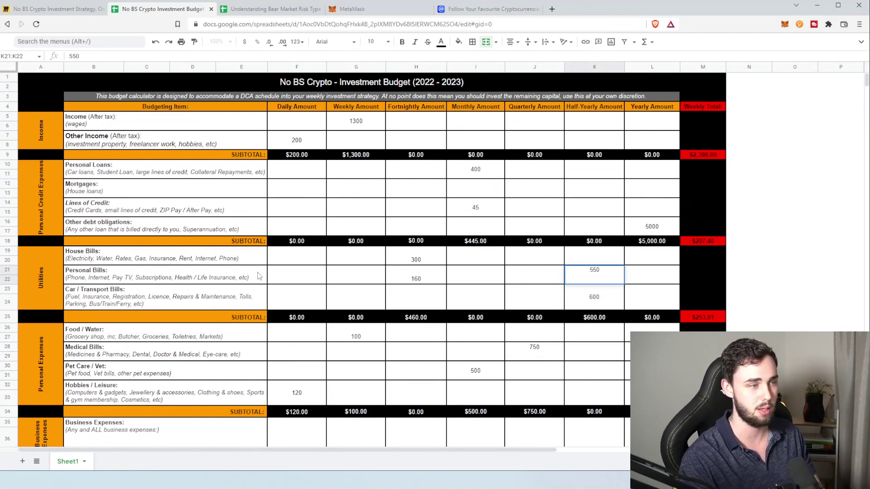
key(Tab)
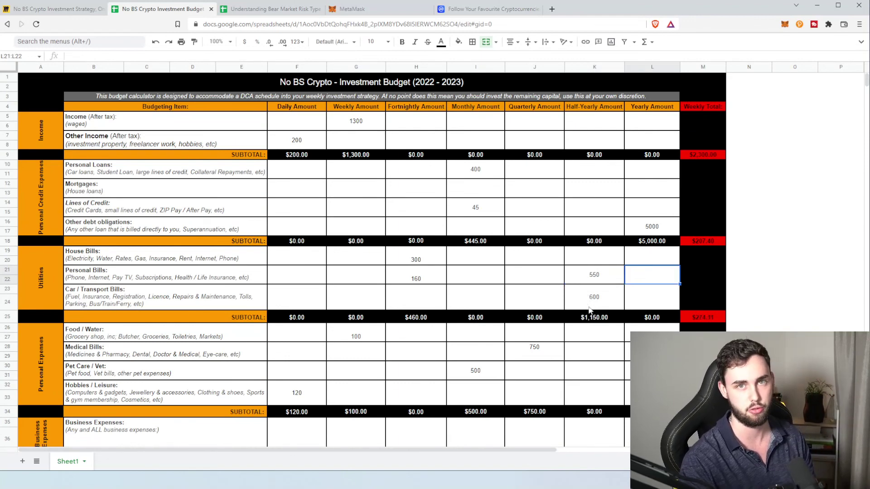
scroll(591, 310, down, 3)
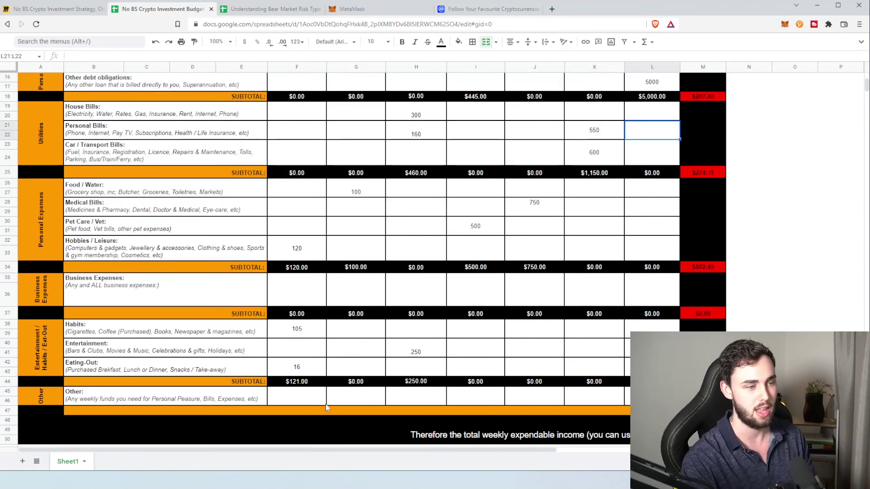
scroll(324, 360, down, 1)
click(323, 334)
drag(330, 334, 645, 329)
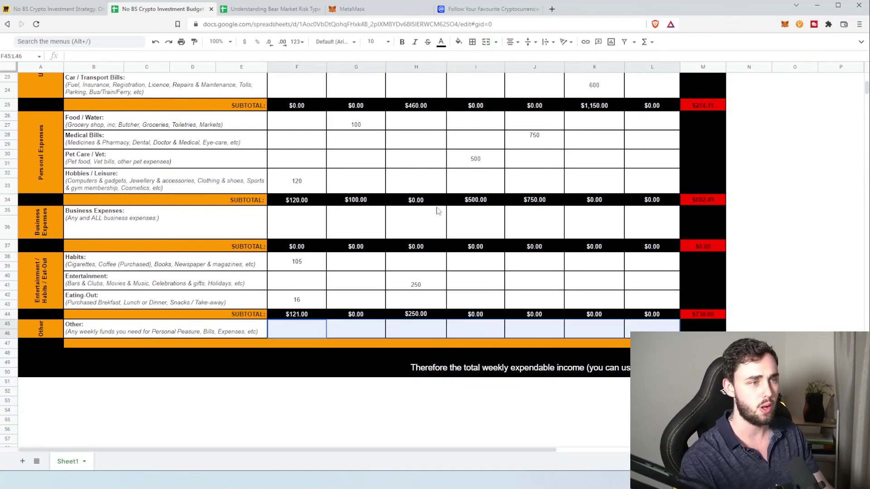
scroll(562, 230, up, 3)
scroll(562, 230, down, 3)
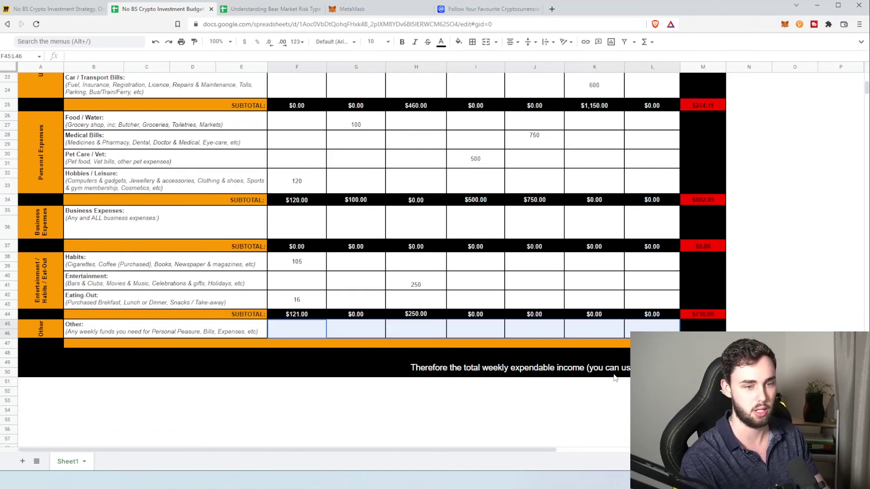
click(703, 367)
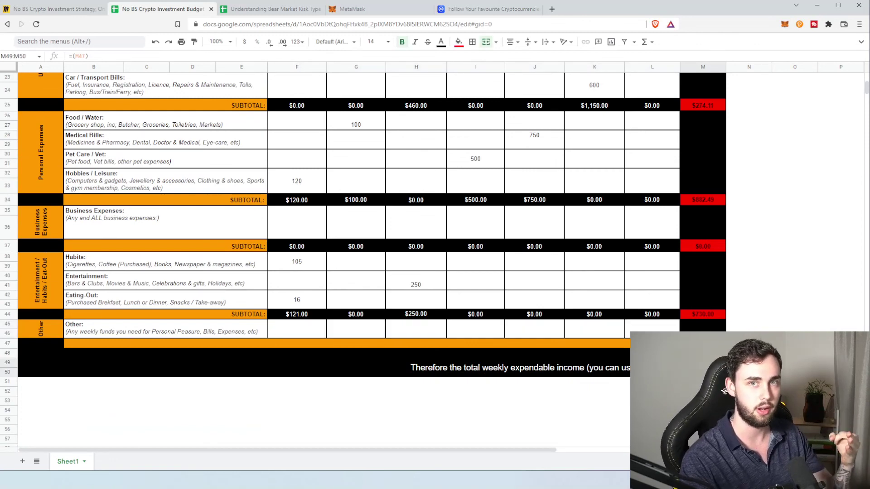
click(749, 363)
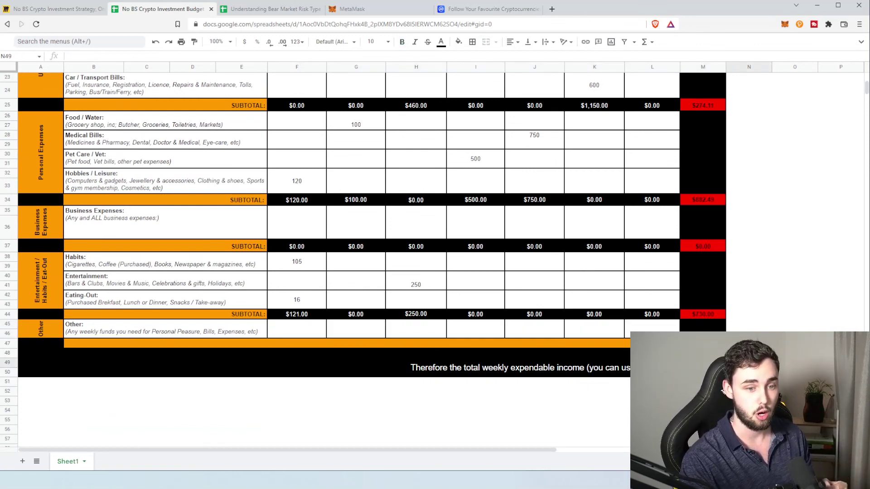
click(749, 372)
scroll(724, 291, up, 5)
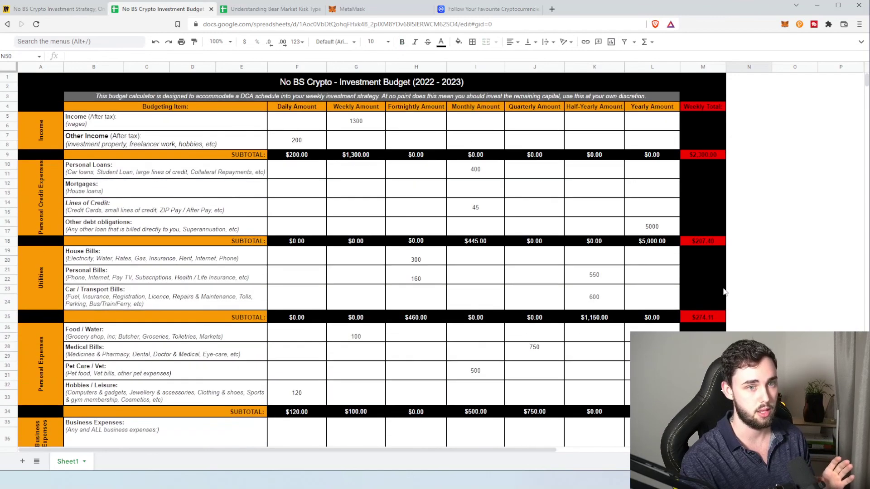
drag(375, 119, 312, 146)
scroll(735, 206, down, 3)
scroll(735, 203, down, 3)
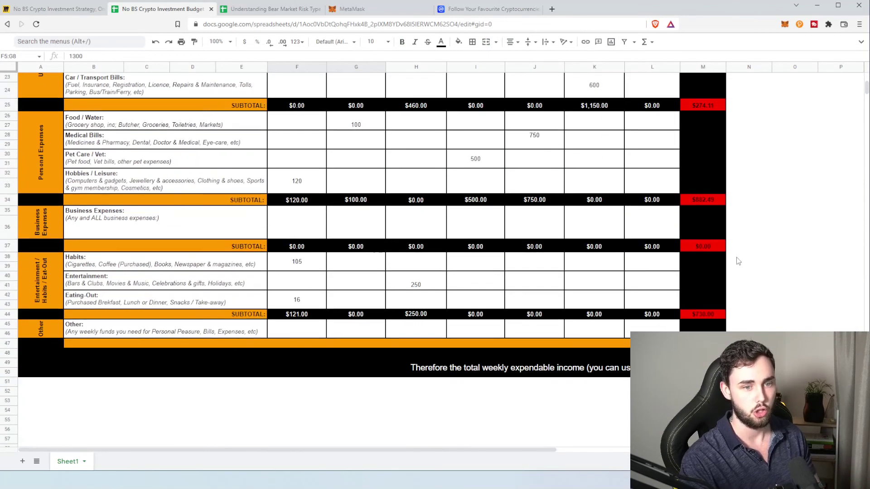
click(703, 367)
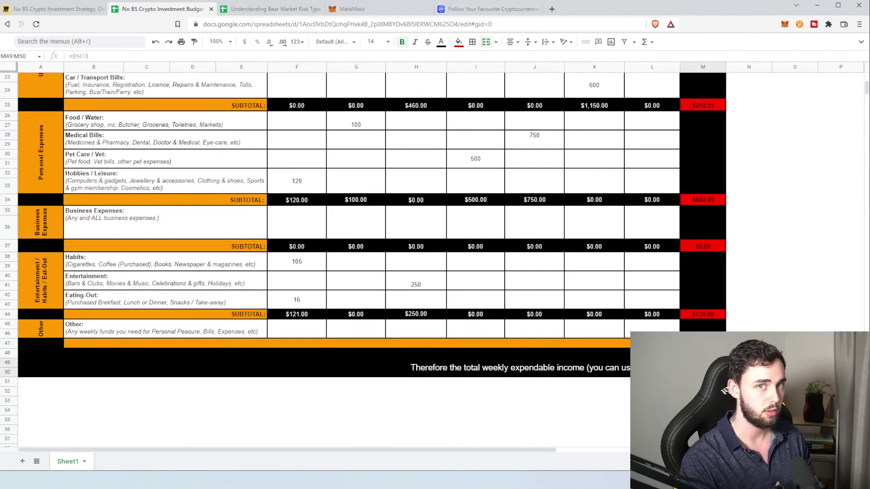
scroll(303, 142, up, 6)
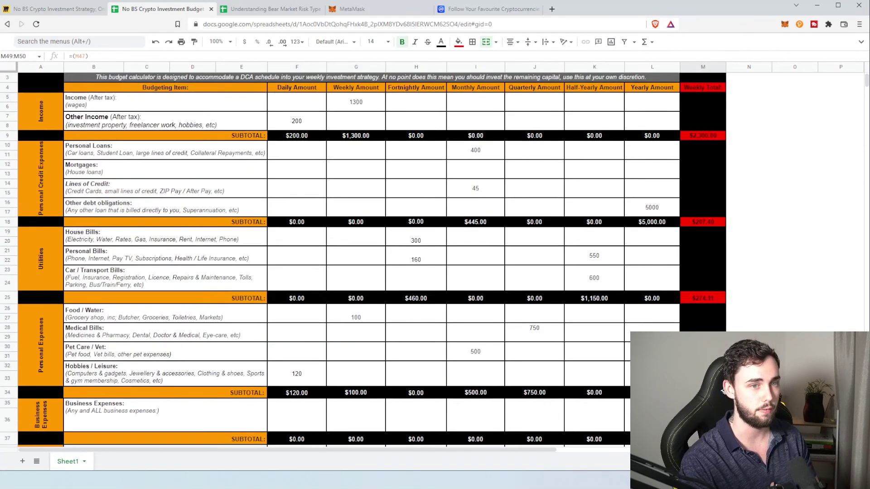
click(303, 142)
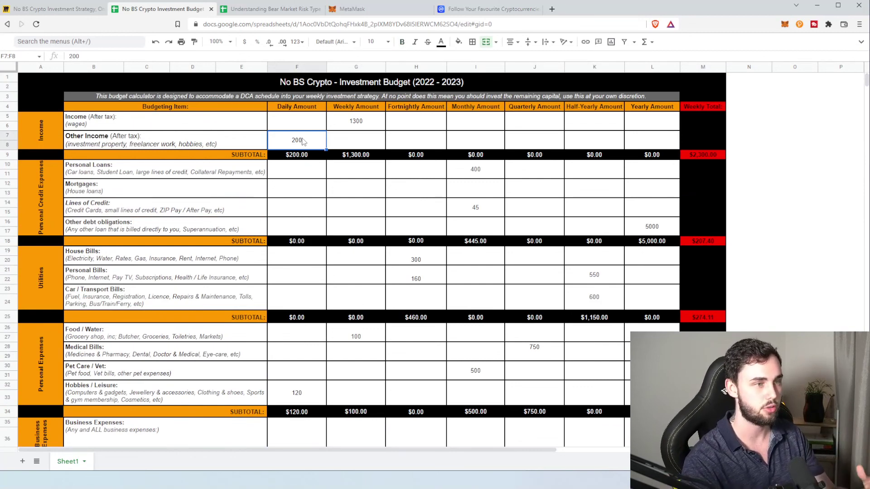
double_click(303, 139)
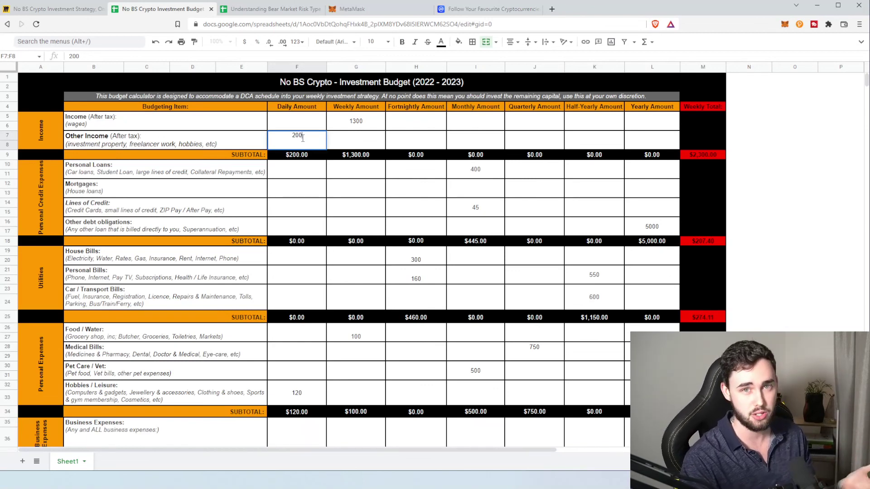
scroll(599, 203, down, 5)
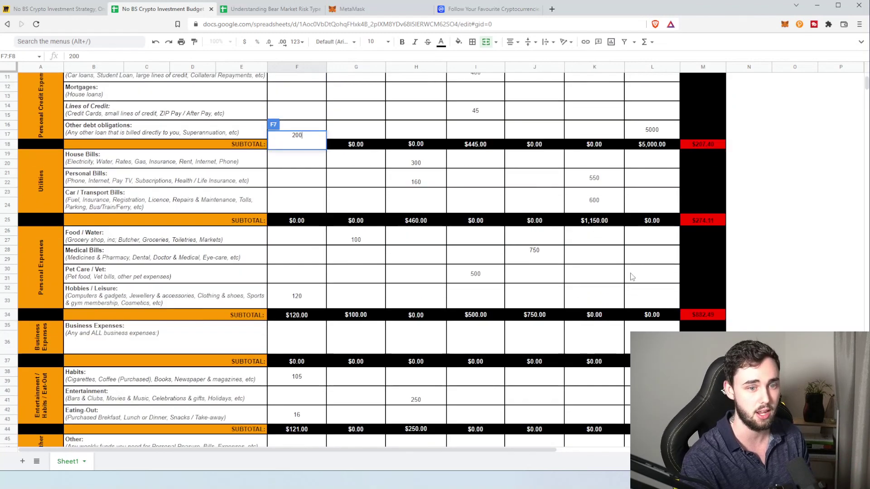
click(838, 334)
drag(703, 363, 749, 382)
click(749, 330)
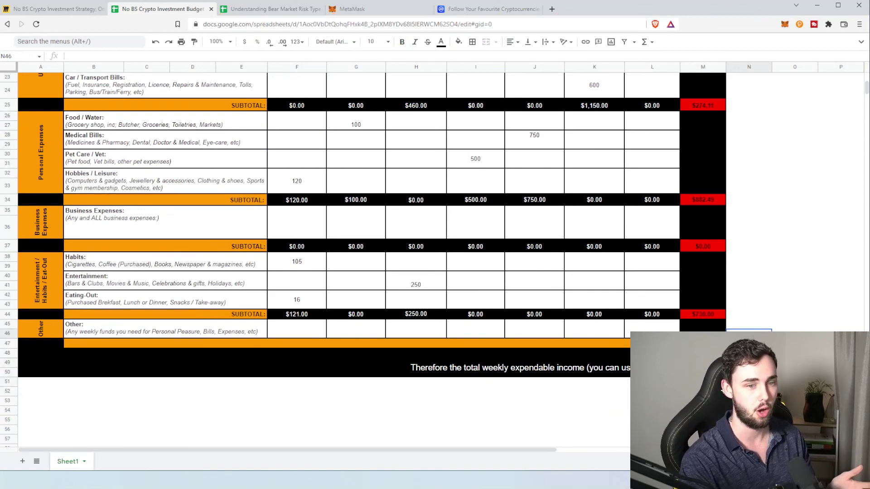
click(703, 367)
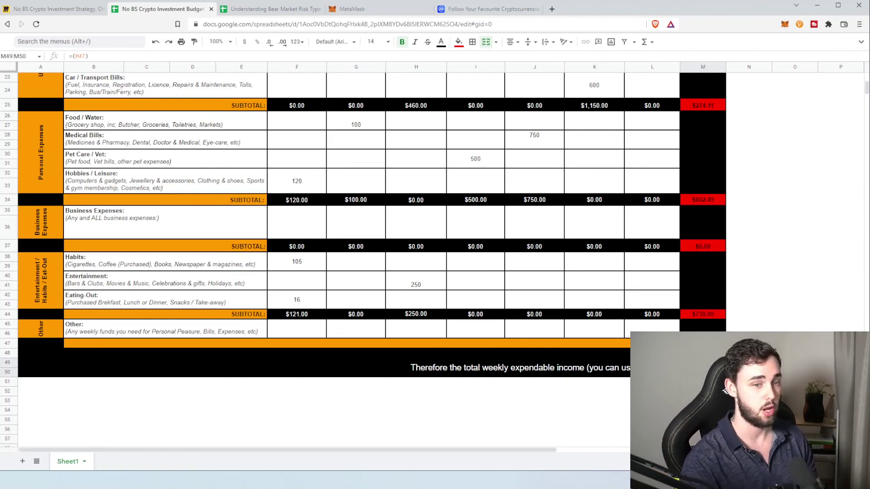
- Switch to the Miro board and zoom into the Kyrens Portfolio pie chart and New Definitions of Risk heading
click(54, 9)
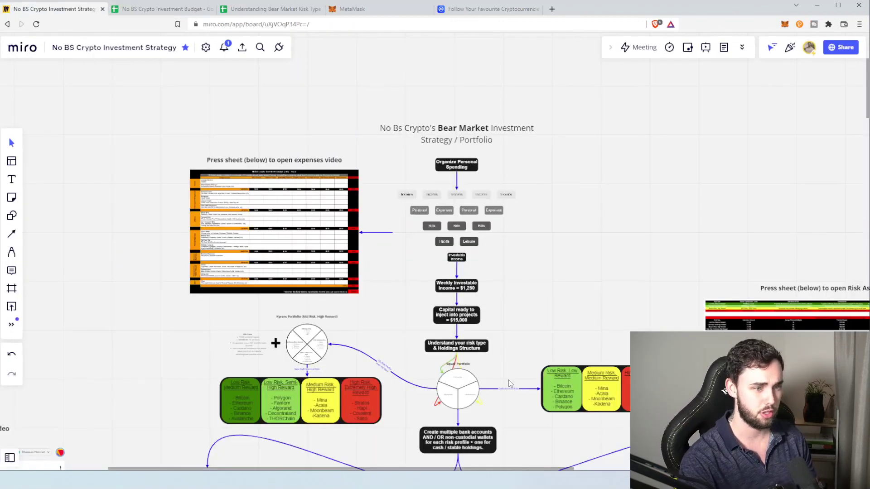
scroll(484, 152, up, 2)
drag(485, 153, 527, 209)
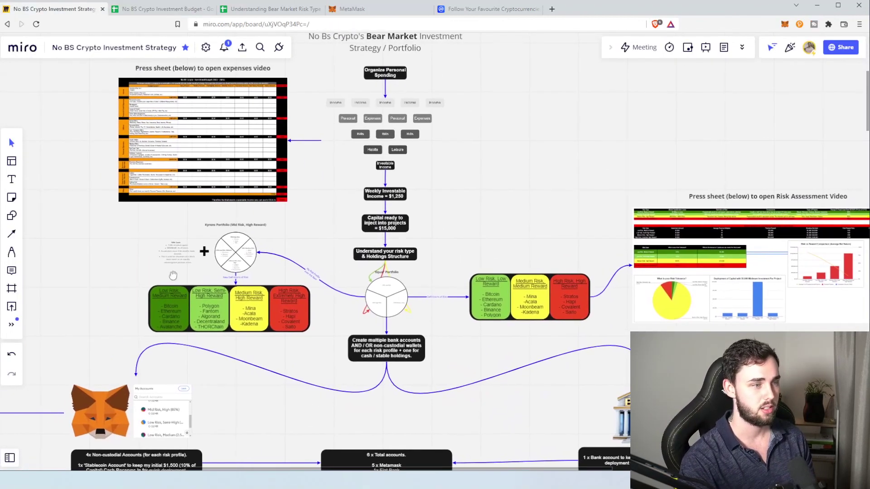
scroll(349, 276, up, 5)
scroll(349, 276, up, 2)
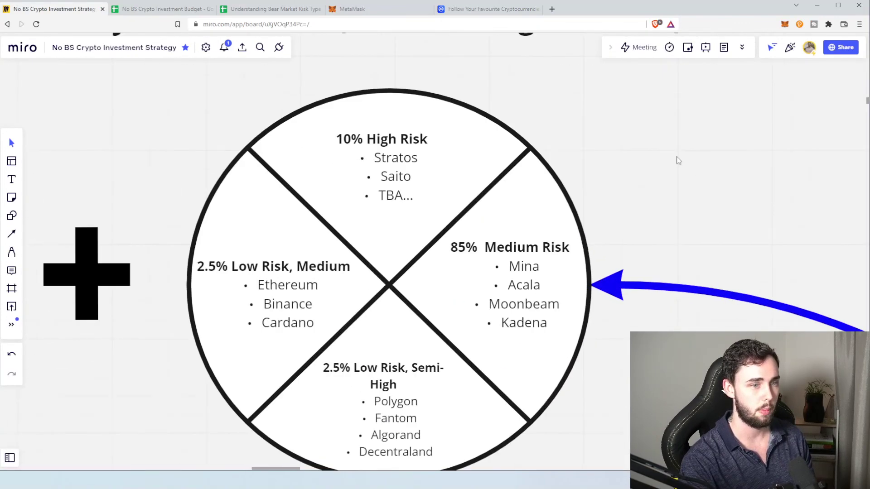
scroll(678, 135, up, 1)
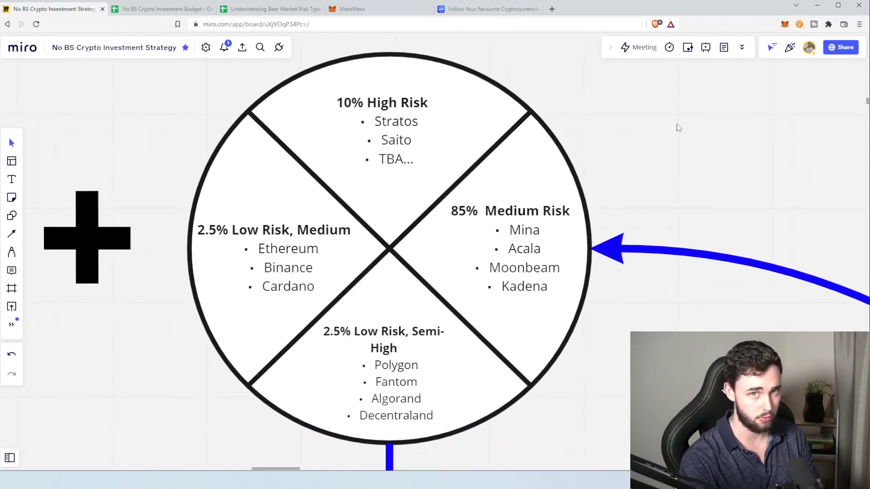
drag(678, 132, 672, 116)
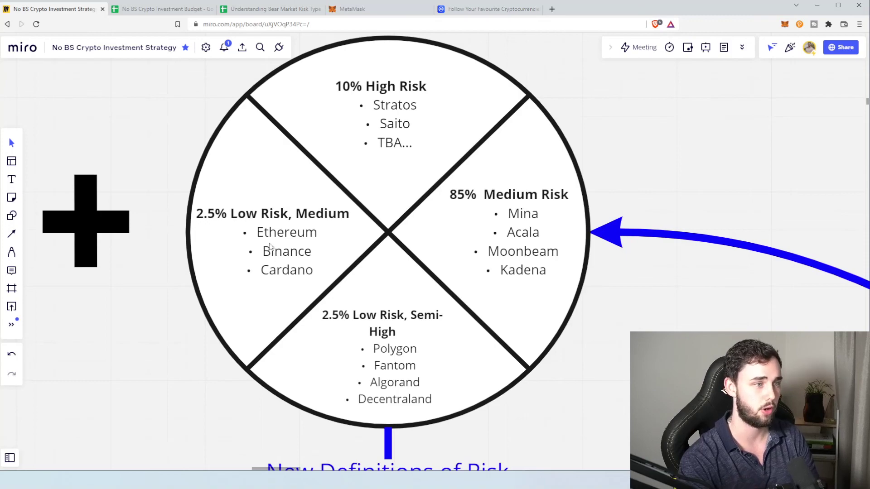
- Zoom out and pan to show the whole bear-market strategy flowchart
scroll(488, 299, down, 5)
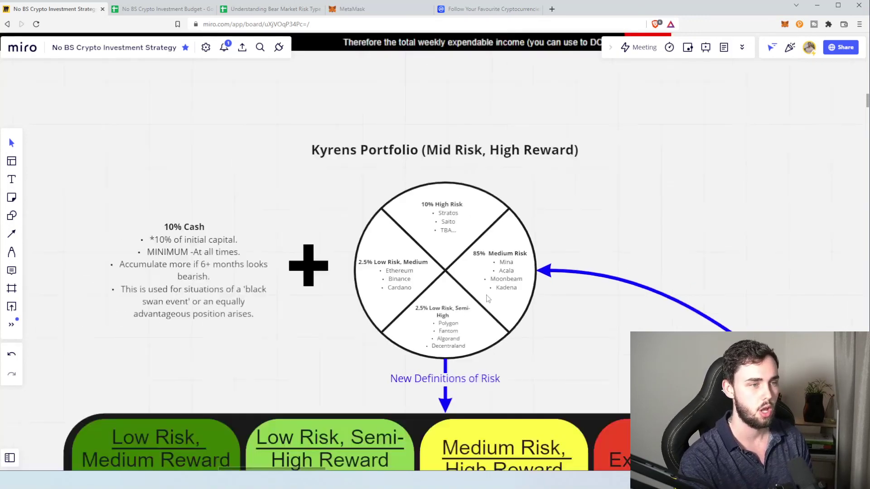
scroll(488, 298, down, 10)
drag(546, 256, 375, 303)
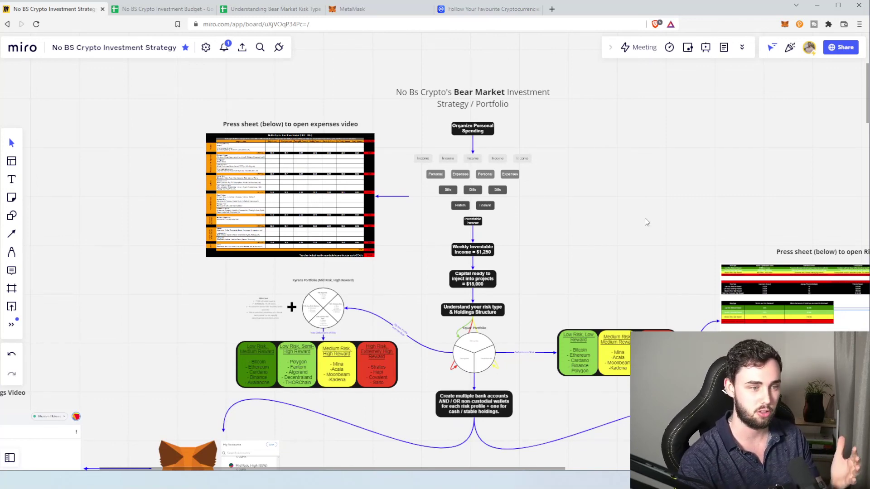
scroll(646, 218, down, 2)
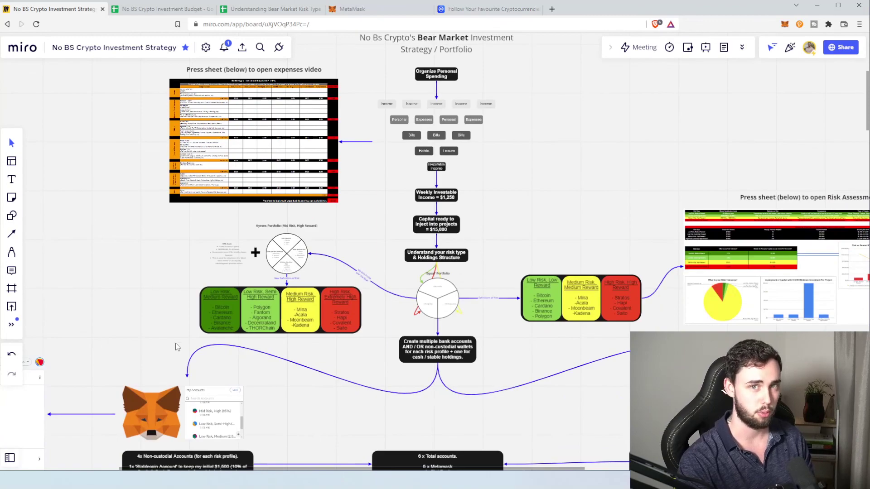